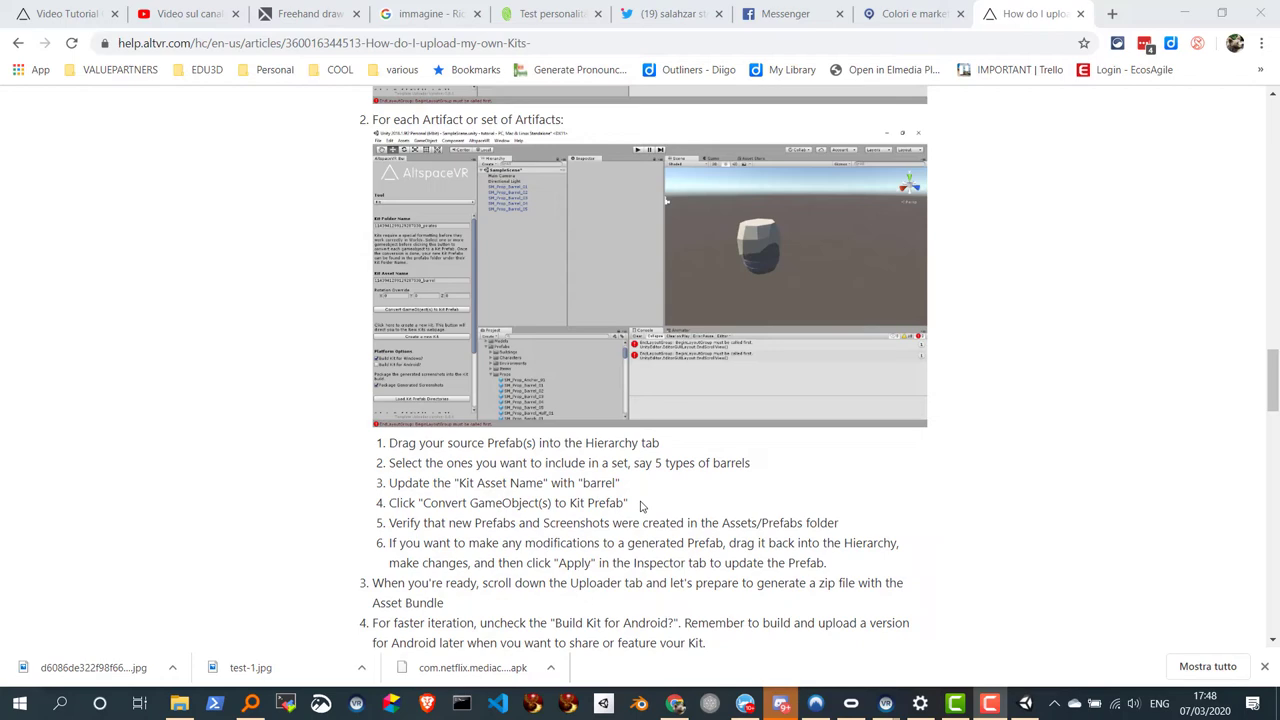
Scroll up and down through the AltspaceVR channel page.
{"action": "scroll", "coordinate": [641, 506], "scroll_direction": "up", "scroll_amount": 4}
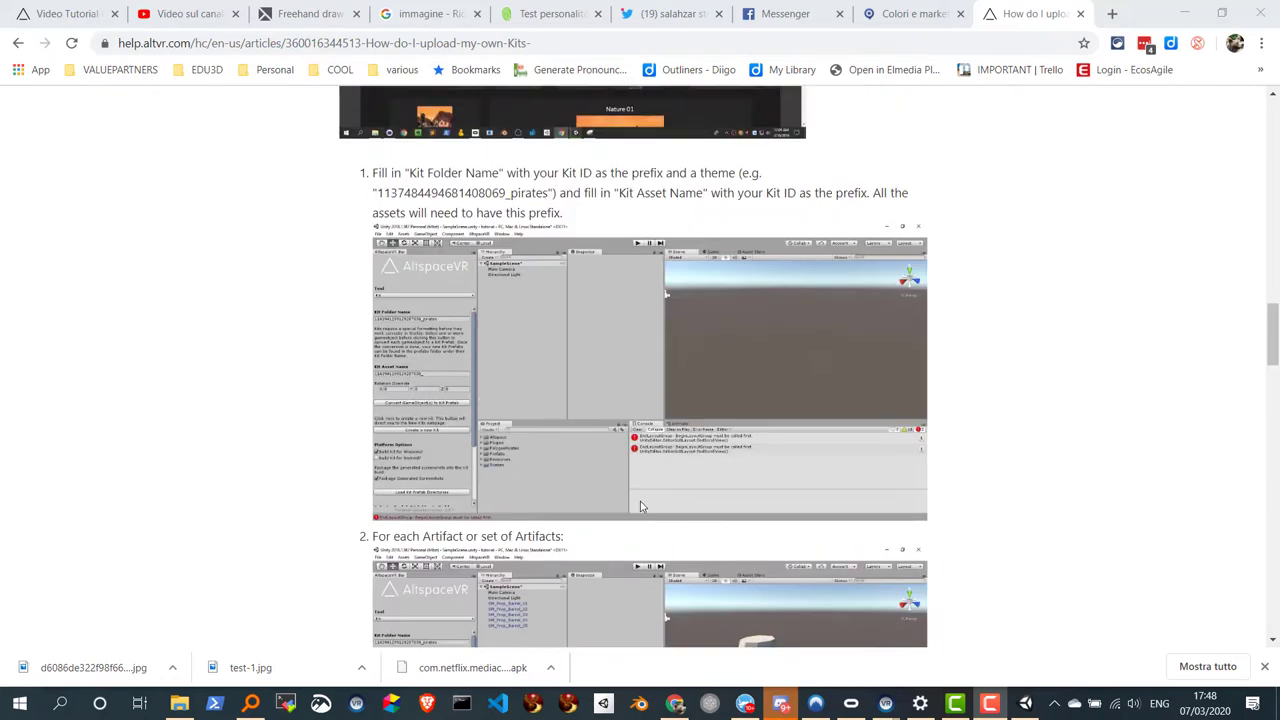
{"action": "scroll", "coordinate": [641, 506], "scroll_direction": "up", "scroll_amount": 4}
{"action": "scroll", "coordinate": [641, 506], "scroll_direction": "up", "scroll_amount": 5}
{"action": "scroll", "coordinate": [641, 506], "scroll_direction": "up", "scroll_amount": 3}
{"action": "scroll", "coordinate": [641, 506], "scroll_direction": "up", "scroll_amount": 2}
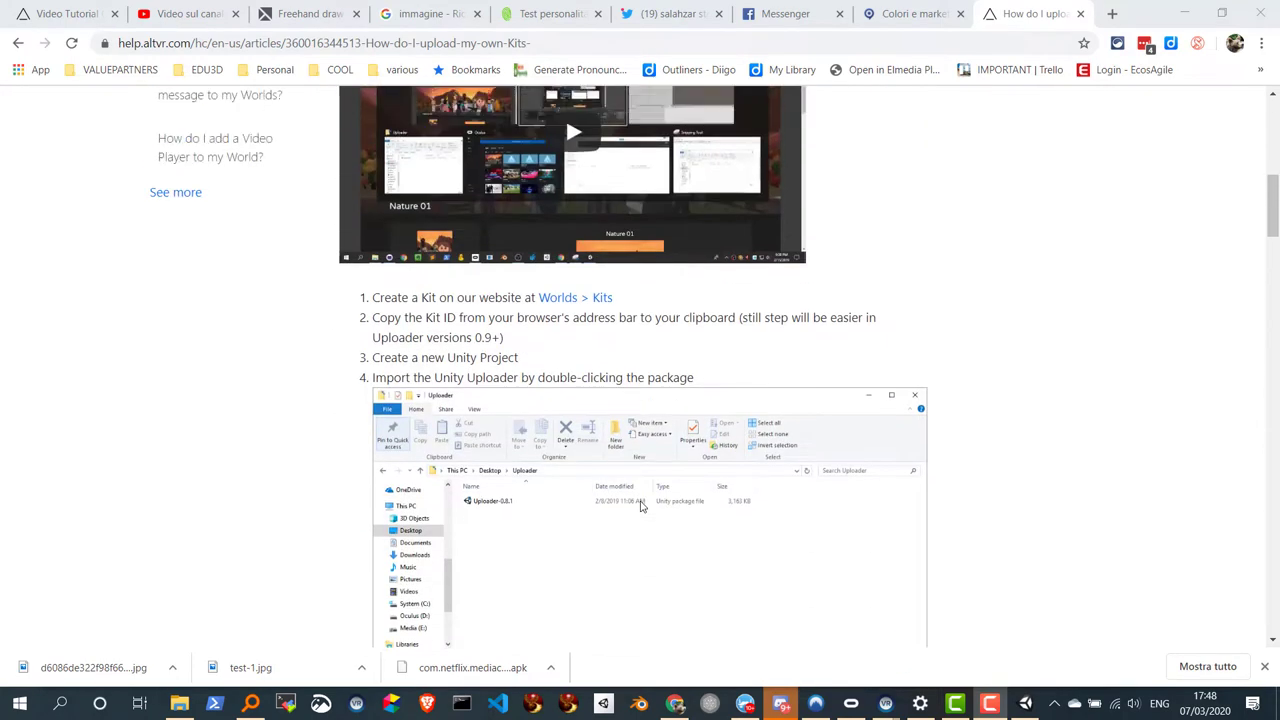
{"action": "scroll", "coordinate": [641, 506], "scroll_direction": "up", "scroll_amount": 2}
{"action": "scroll", "coordinate": [641, 506], "scroll_direction": "up", "scroll_amount": 2}
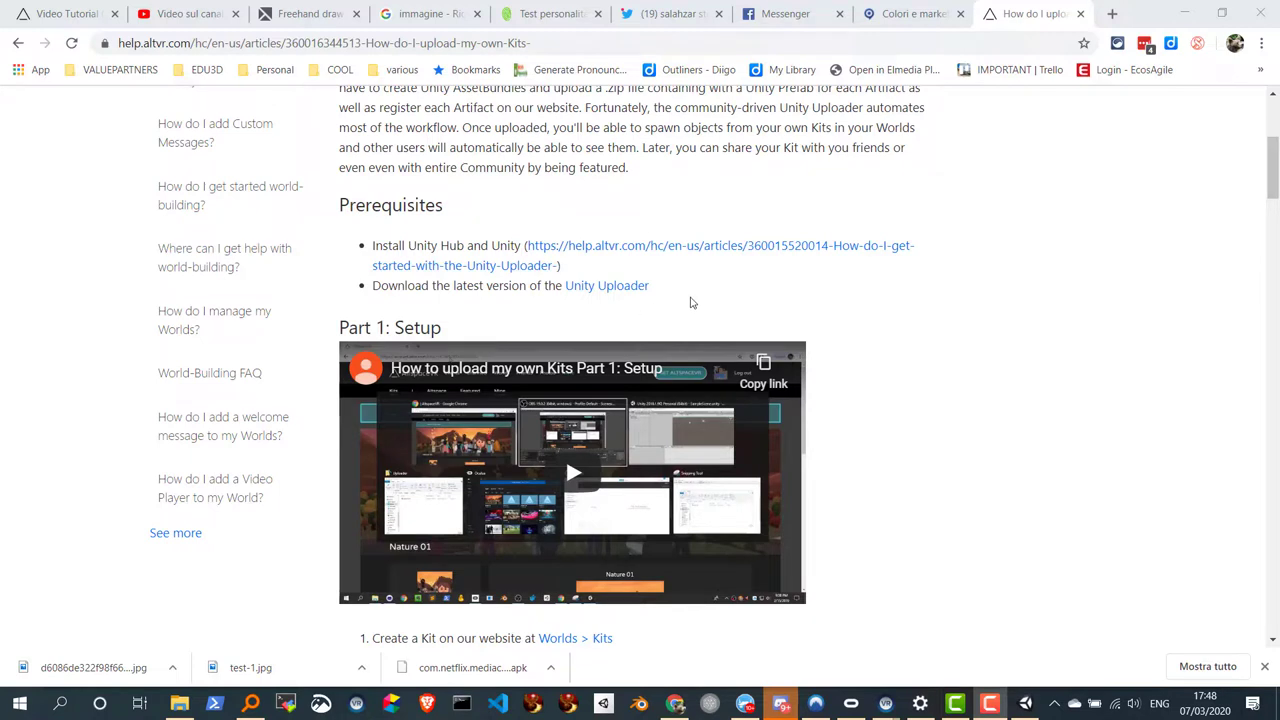
{"action": "scroll", "coordinate": [660, 316], "scroll_direction": "down", "scroll_amount": 1}
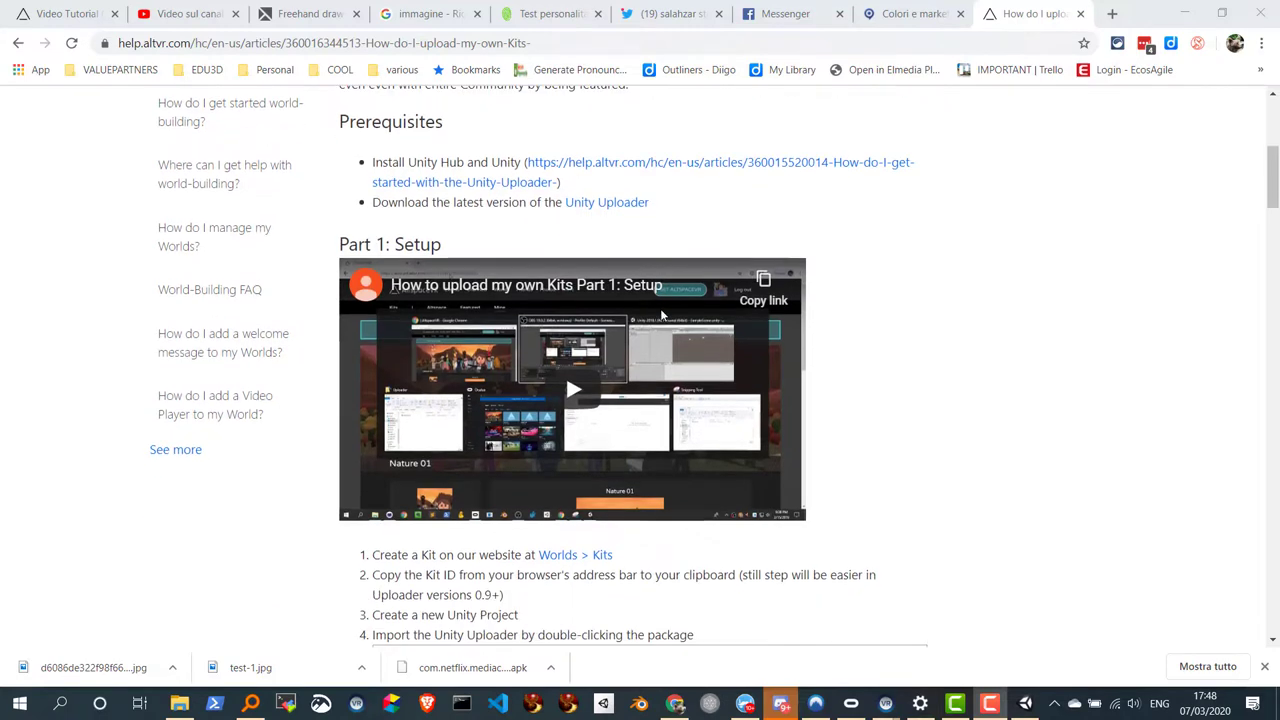
{"action": "scroll", "coordinate": [660, 316], "scroll_direction": "up", "scroll_amount": 2}
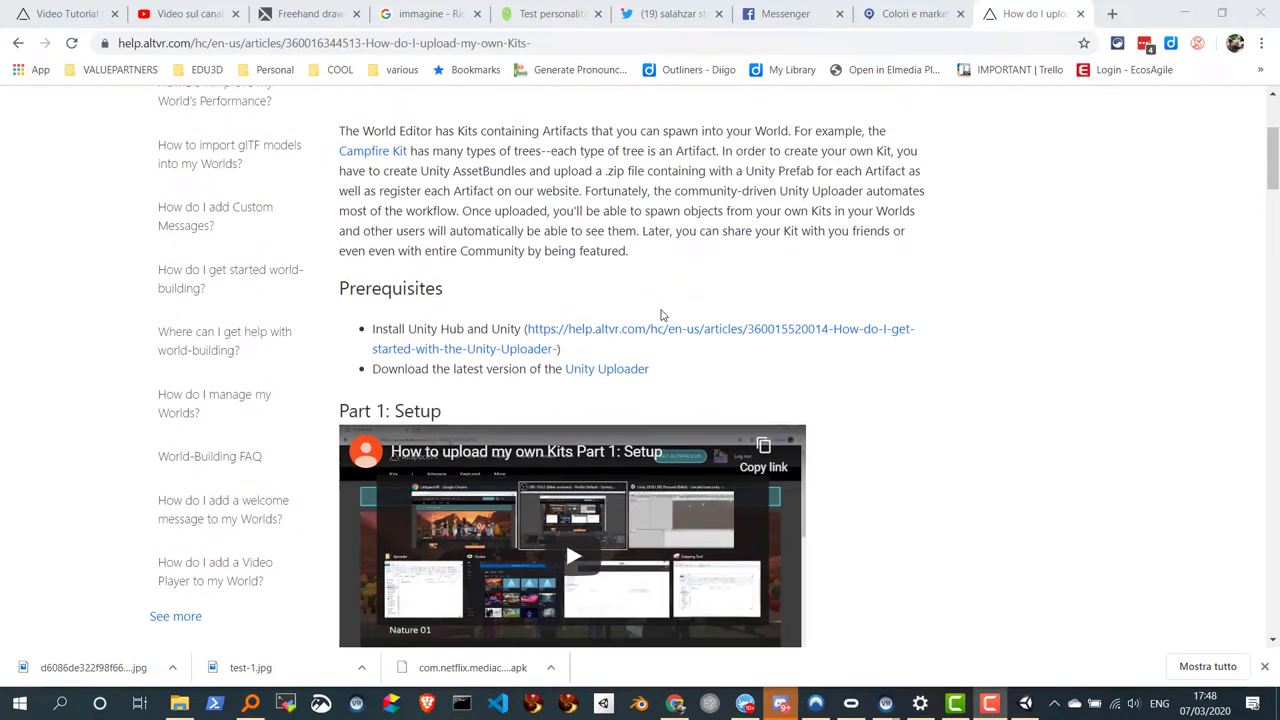
{"action": "scroll", "coordinate": [660, 316], "scroll_direction": "down", "scroll_amount": 1}
{"action": "scroll", "coordinate": [660, 316], "scroll_direction": "up", "scroll_amount": 3}
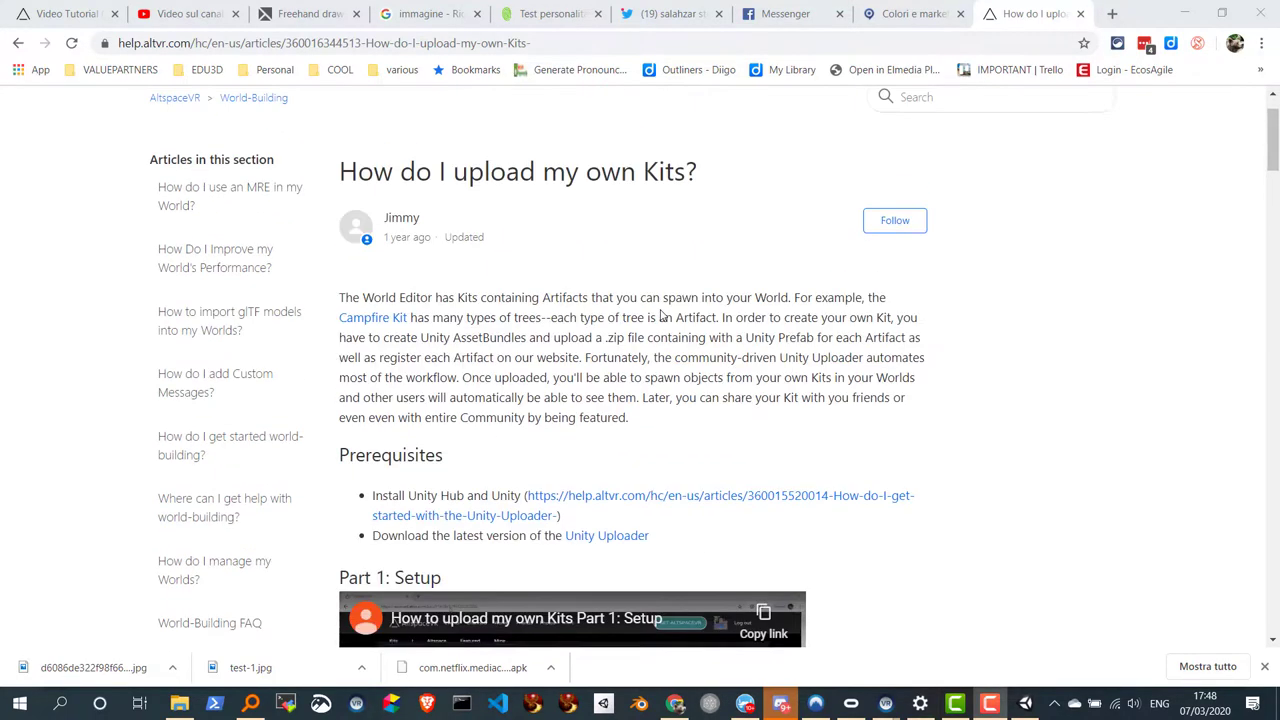
{"action": "scroll", "coordinate": [660, 316], "scroll_direction": "up", "scroll_amount": 1}
{"action": "scroll", "coordinate": [660, 316], "scroll_direction": "down", "scroll_amount": 1}
{"action": "scroll", "coordinate": [620, 380], "scroll_direction": "down", "scroll_amount": 3}
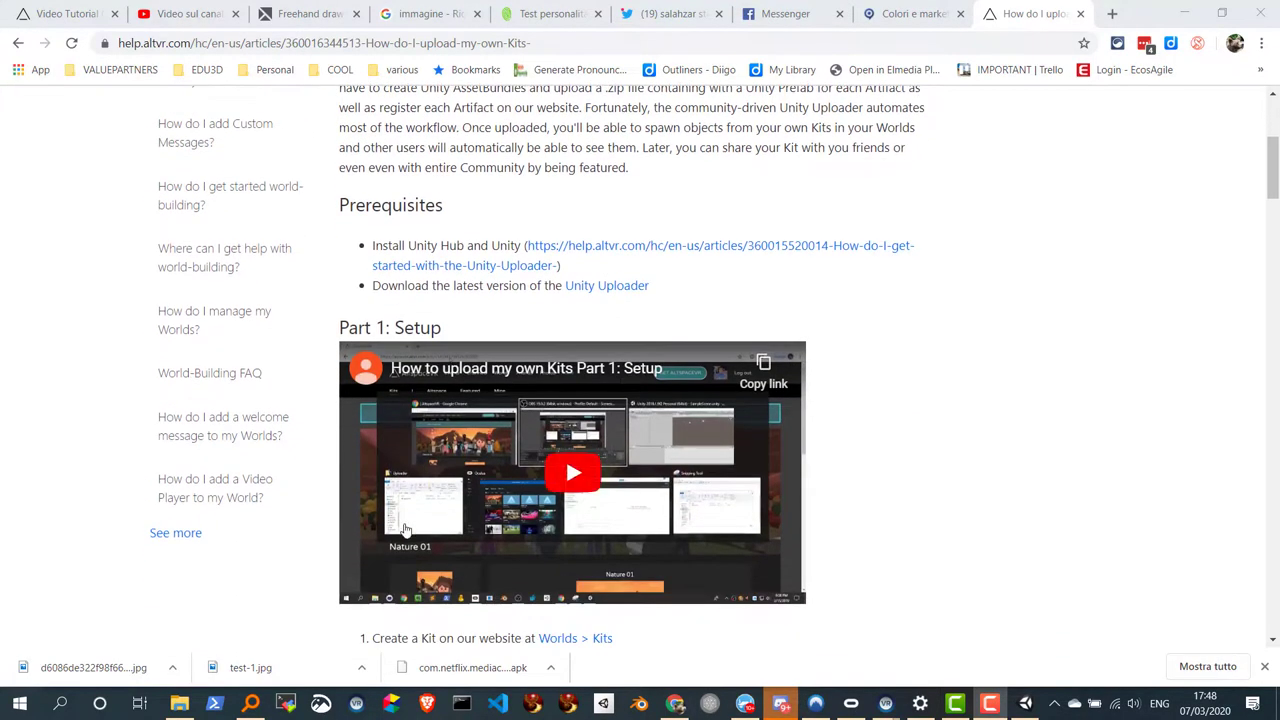
{"action": "scroll", "coordinate": [434, 520], "scroll_direction": "down", "scroll_amount": 1}
{"action": "scroll", "coordinate": [434, 520], "scroll_direction": "down", "scroll_amount": 2}
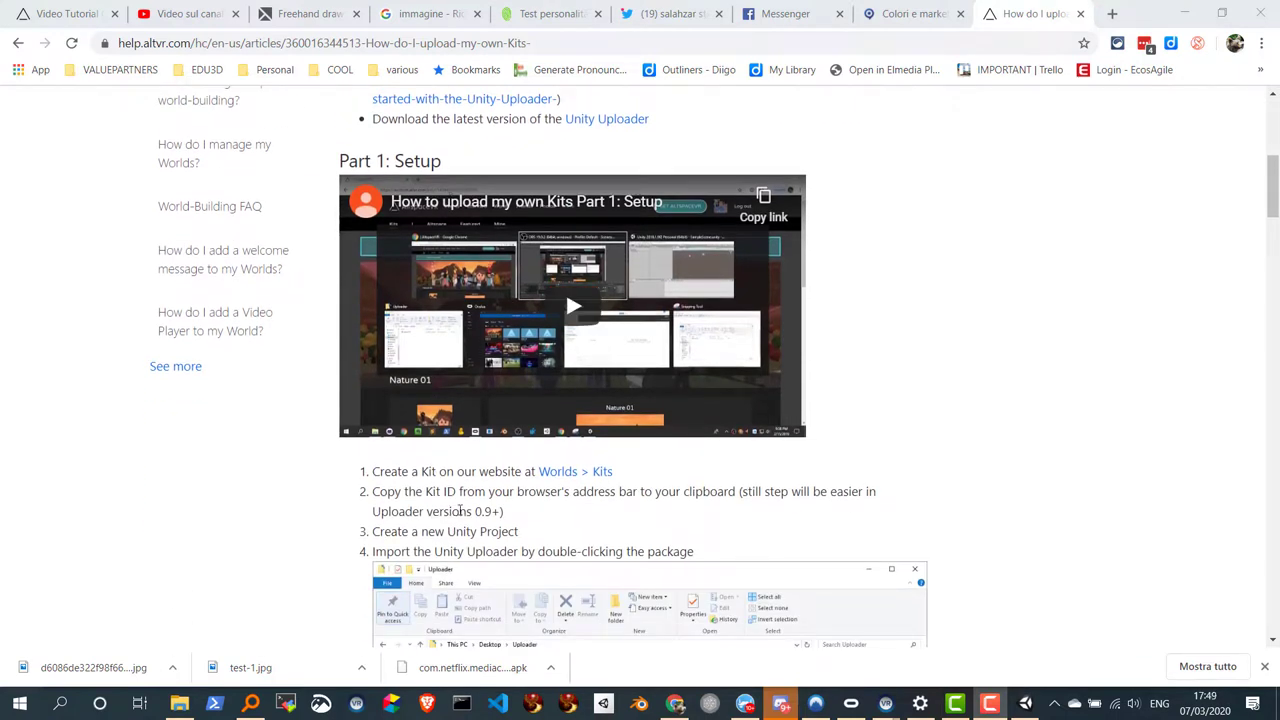
{"action": "scroll", "coordinate": [570, 494], "scroll_direction": "down", "scroll_amount": 1}
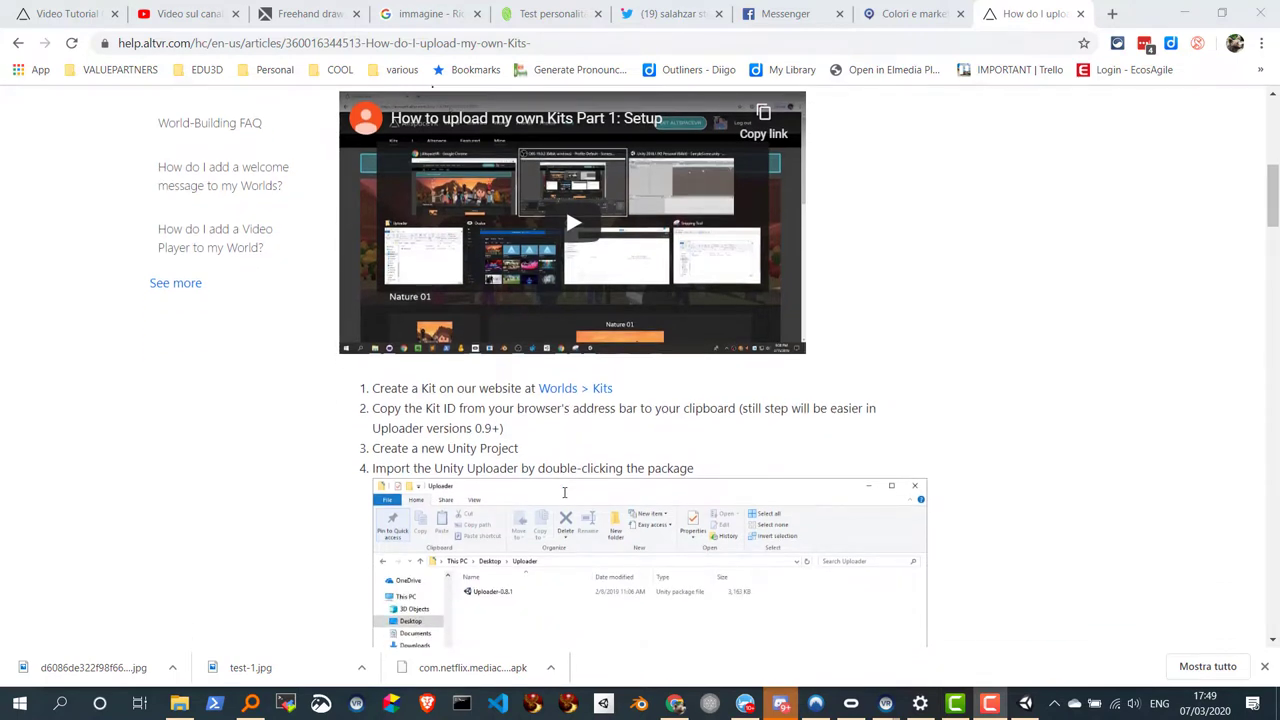
{"action": "scroll", "coordinate": [575, 463], "scroll_direction": "down", "scroll_amount": 2}
{"action": "scroll", "coordinate": [555, 467], "scroll_direction": "down", "scroll_amount": 1}
{"action": "scroll", "coordinate": [551, 469], "scroll_direction": "down", "scroll_amount": 1}
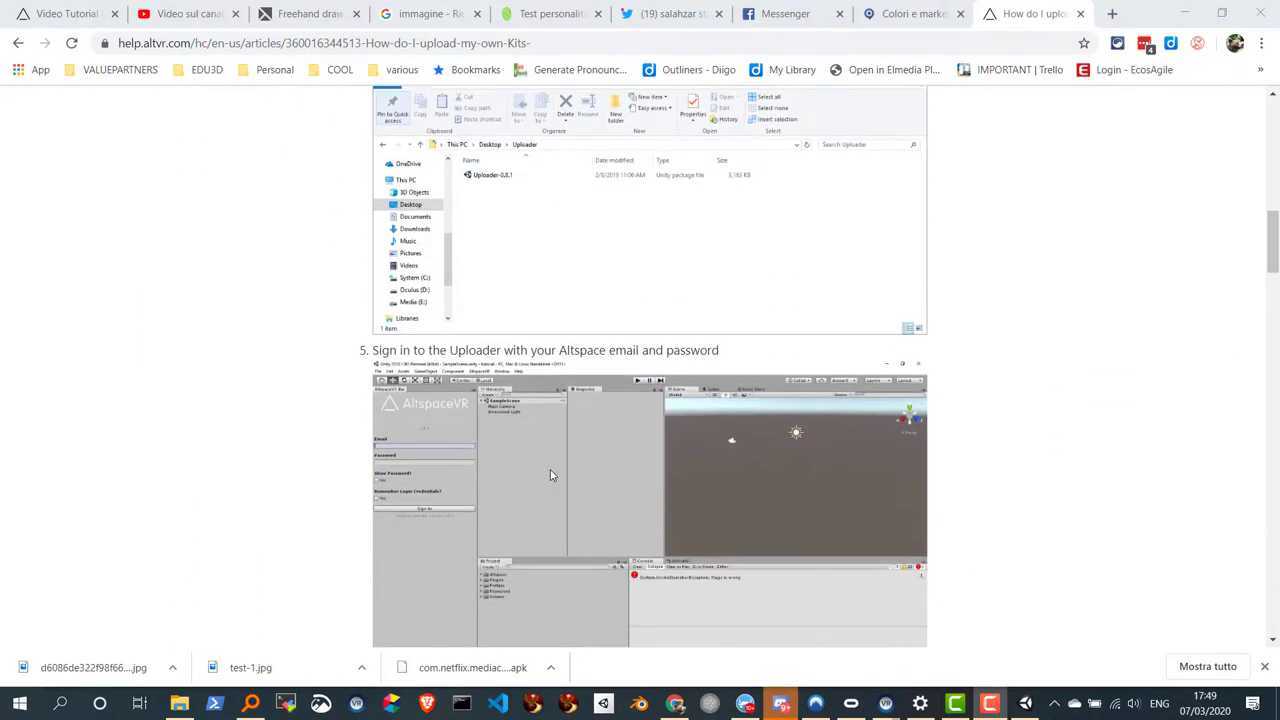
{"action": "scroll", "coordinate": [437, 350], "scroll_direction": "up", "scroll_amount": 3}
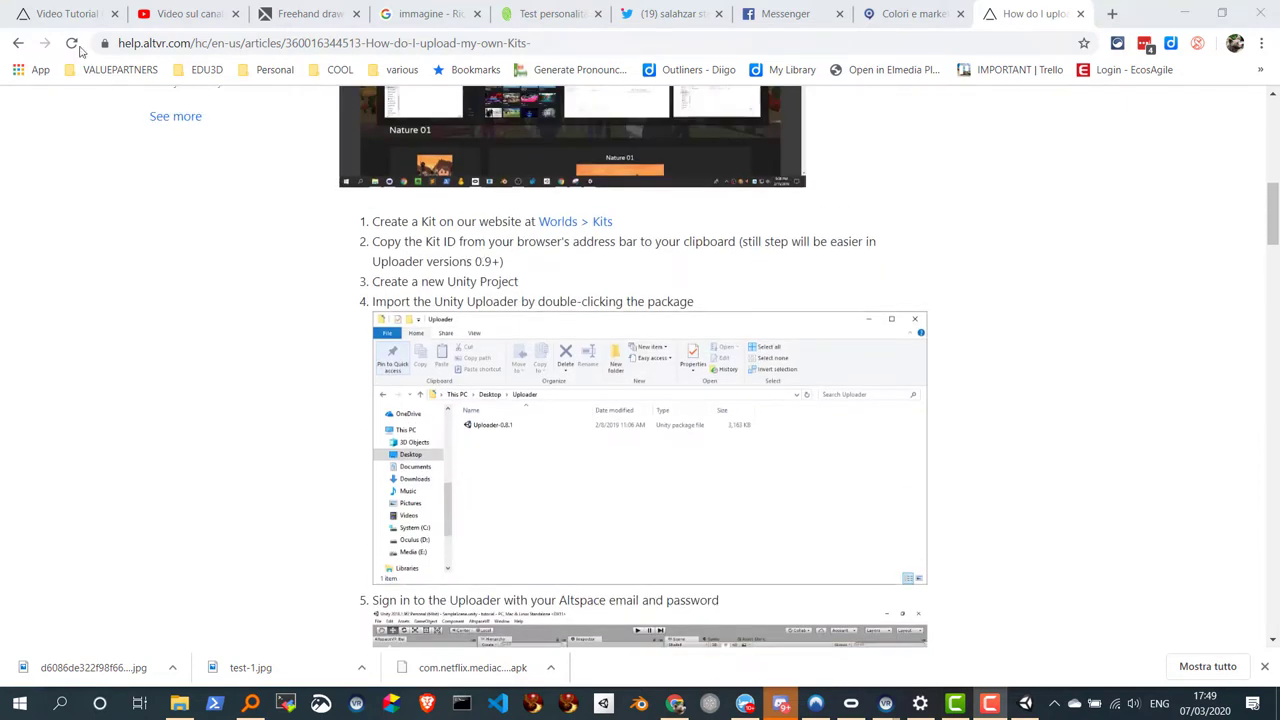
Switch to the AltspaceVR channel tab and load the Featured Events page via the logo.
{"action": "left_click", "coordinate": [62, 16]}
{"action": "scroll", "coordinate": [419, 384], "scroll_direction": "up", "scroll_amount": 3}
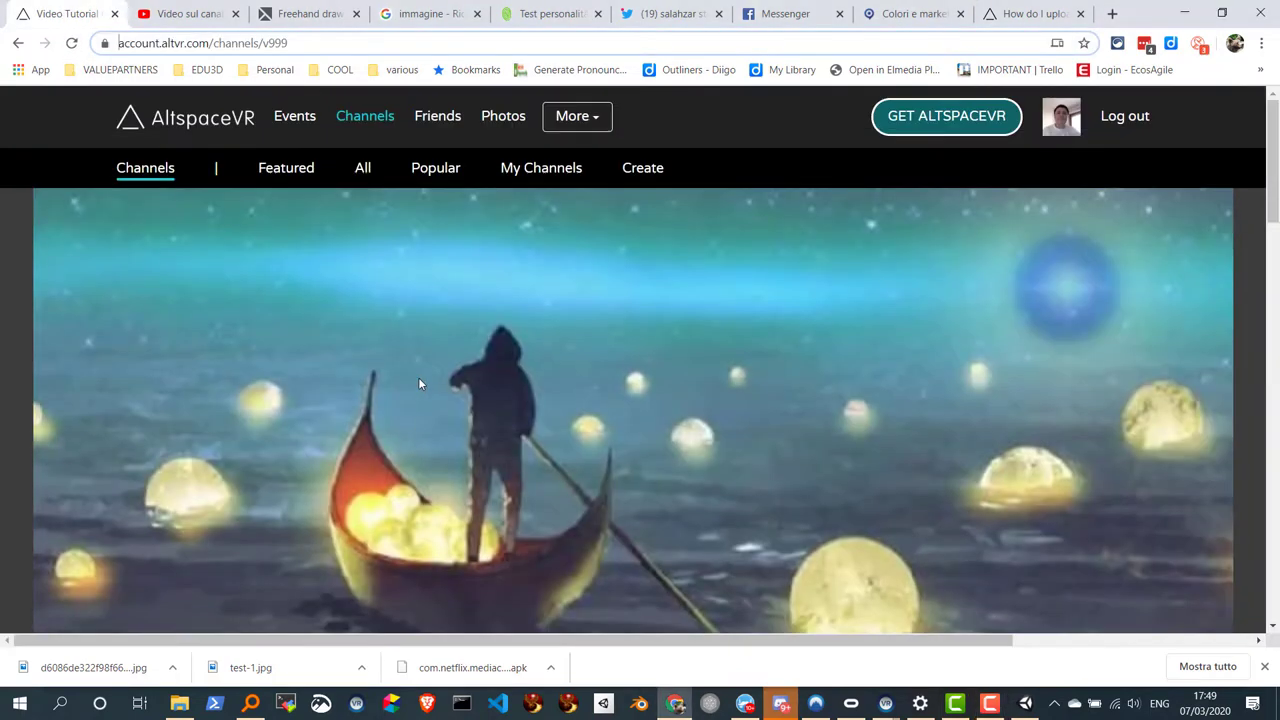
{"action": "left_click", "coordinate": [573, 130]}
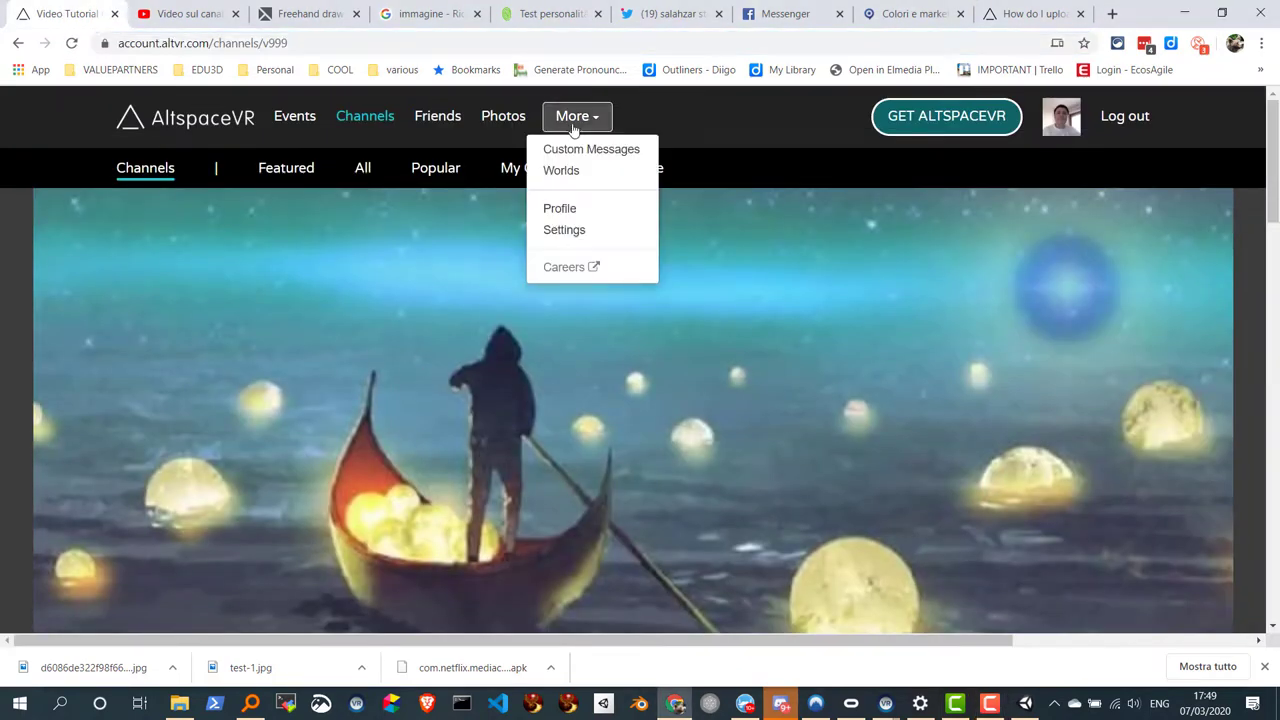
{"action": "left_click", "coordinate": [816, 108]}
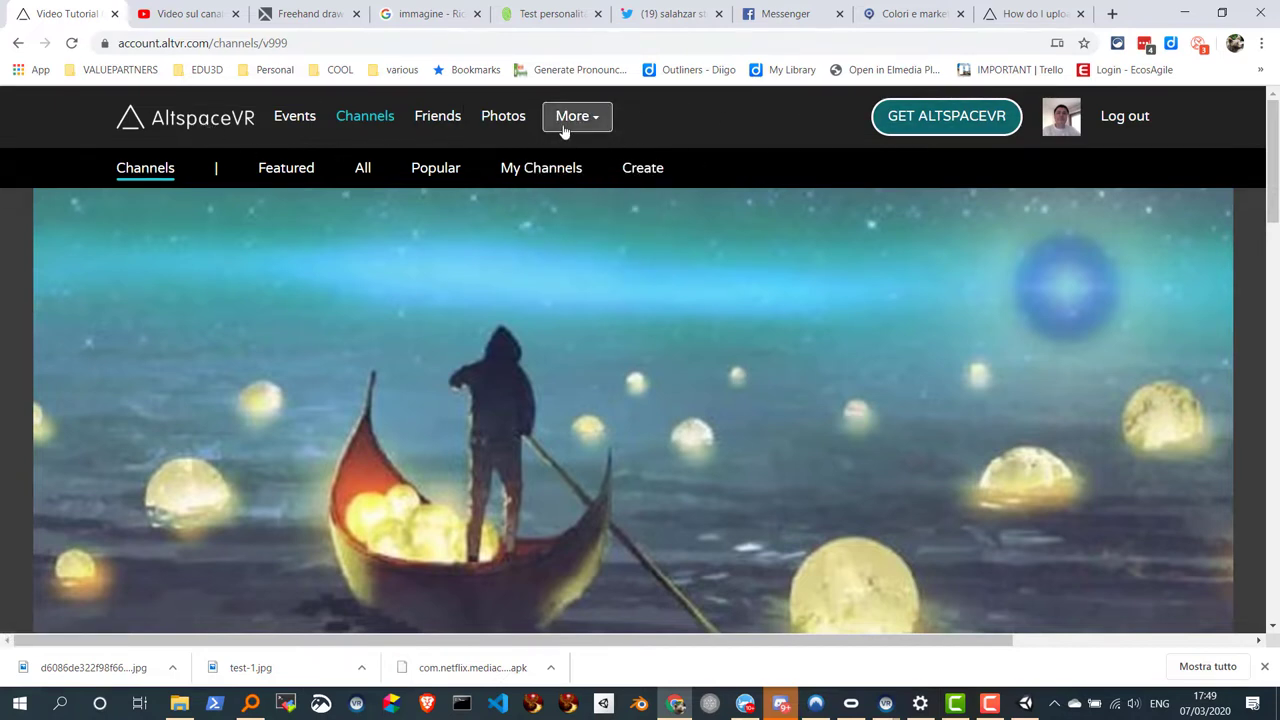
{"action": "left_click", "coordinate": [189, 127]}
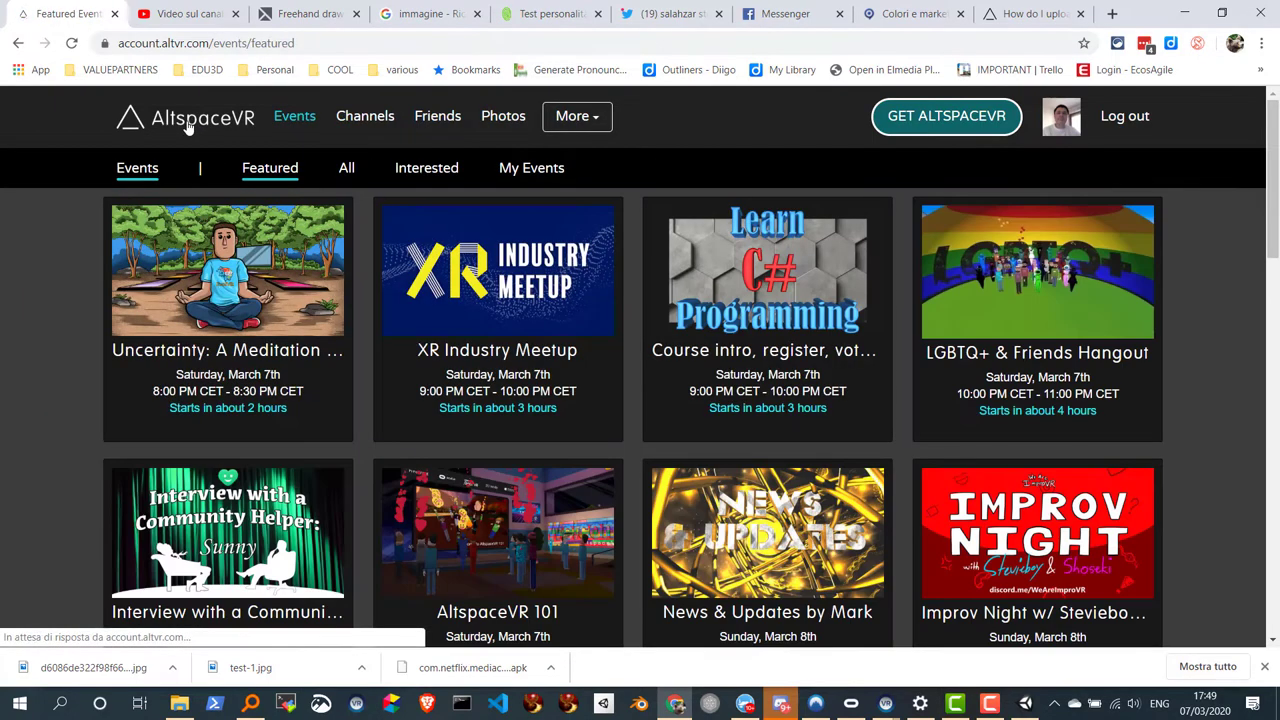
{"action": "left_click", "coordinate": [601, 122]}
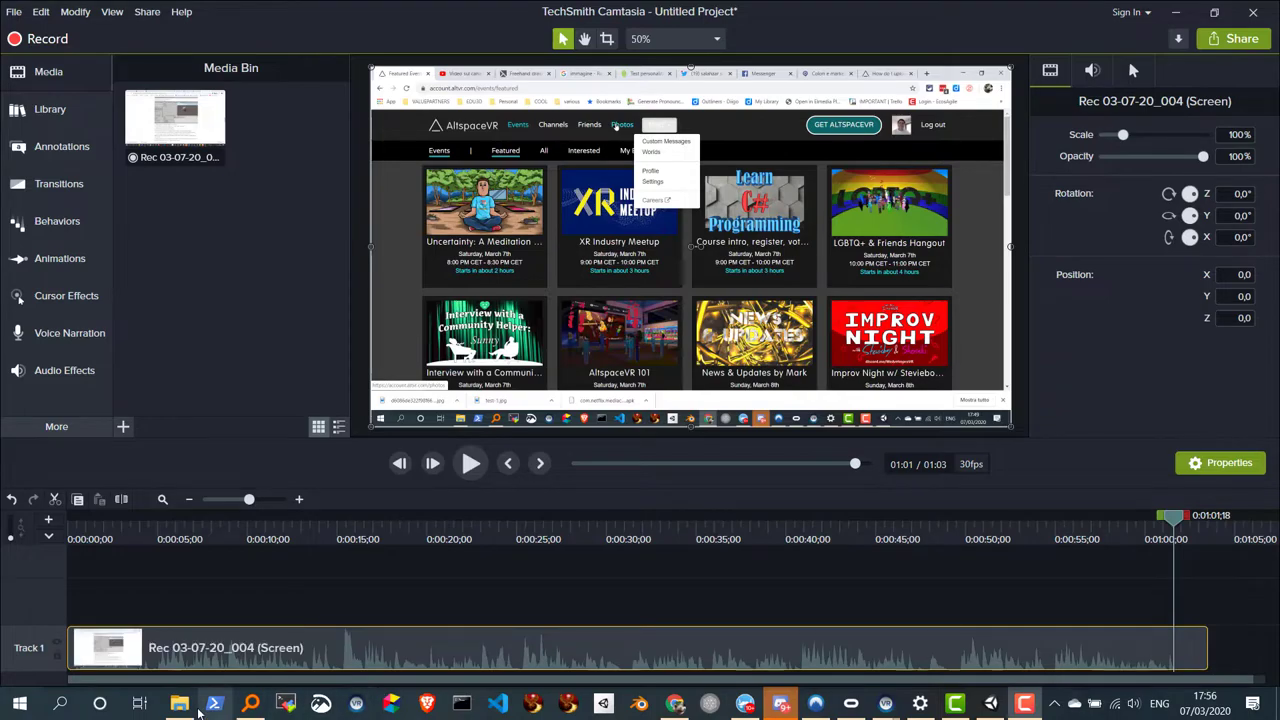
Bring Chrome forward and view the VideoTutorial Kit page's full web address.
{"action": "left_click", "coordinate": [672, 704]}
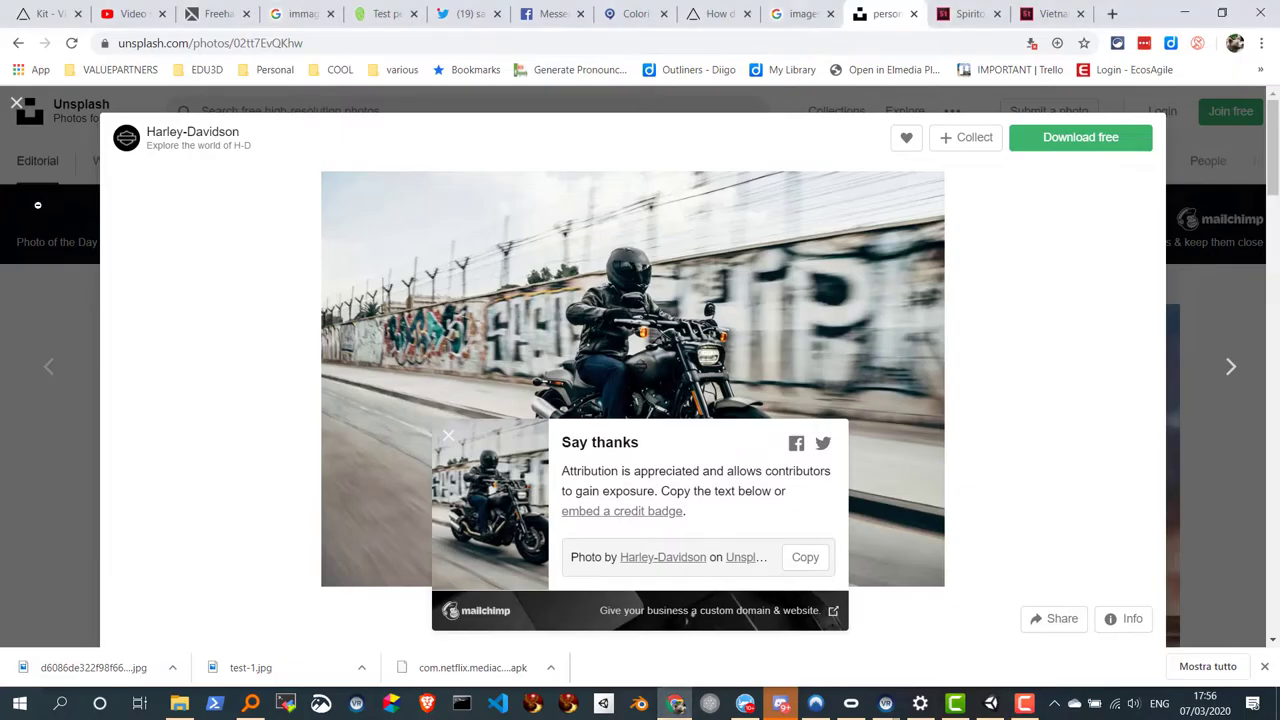
{"action": "left_click", "coordinate": [45, 13]}
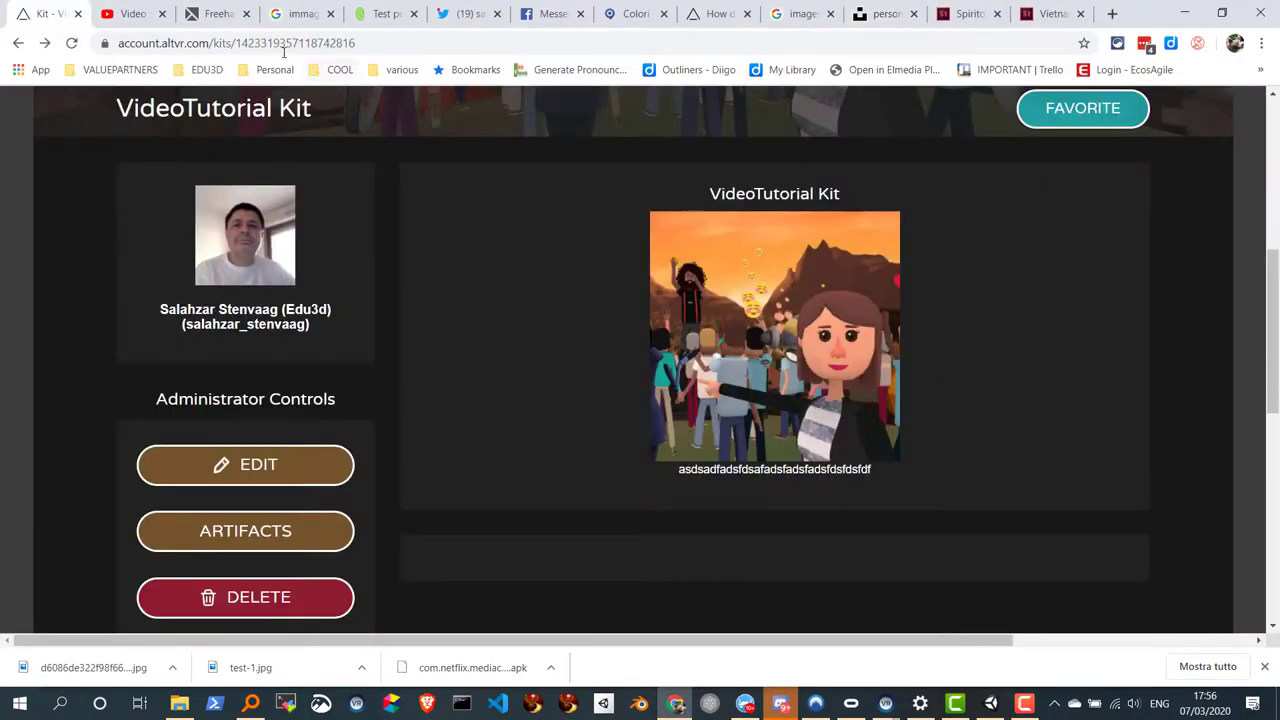
{"action": "left_click", "coordinate": [250, 48]}
{"action": "left_click", "coordinate": [220, 45]}
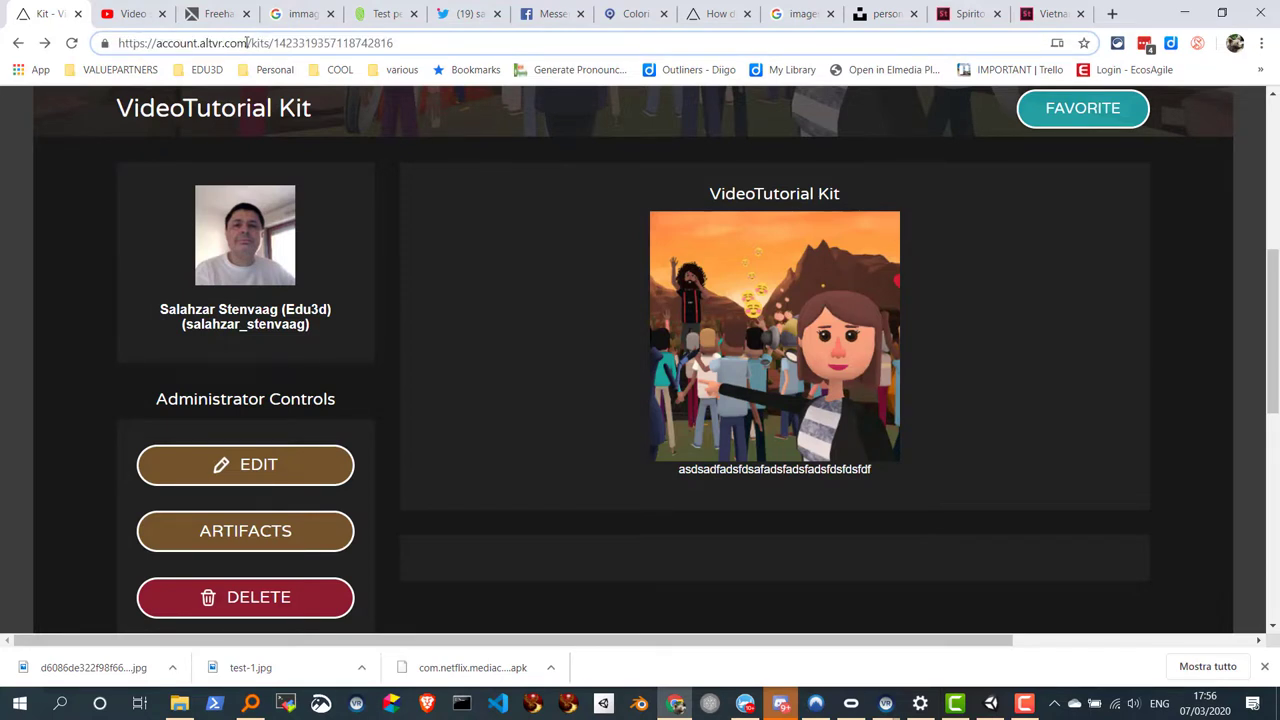
Return to the Featured events page and select the URL path in the address bar.
{"action": "left_click", "coordinate": [16, 44]}
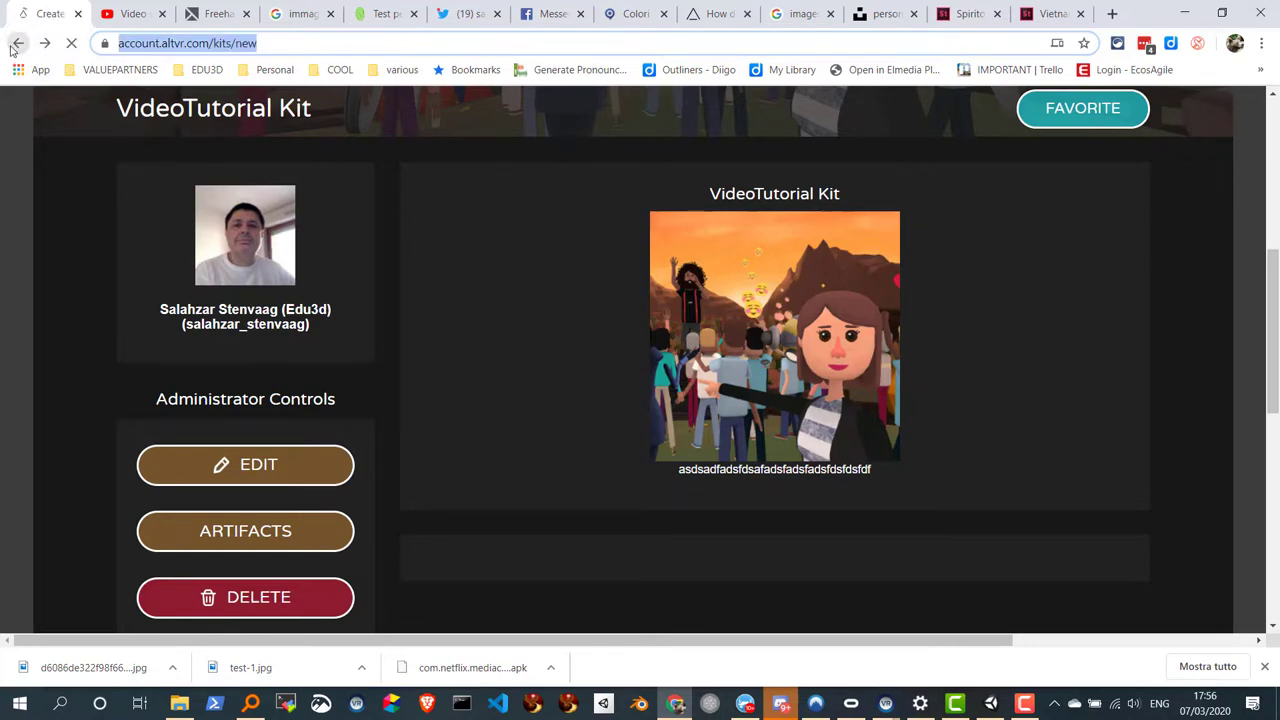
{"action": "scroll", "coordinate": [164, 156], "scroll_direction": "up", "scroll_amount": 3}
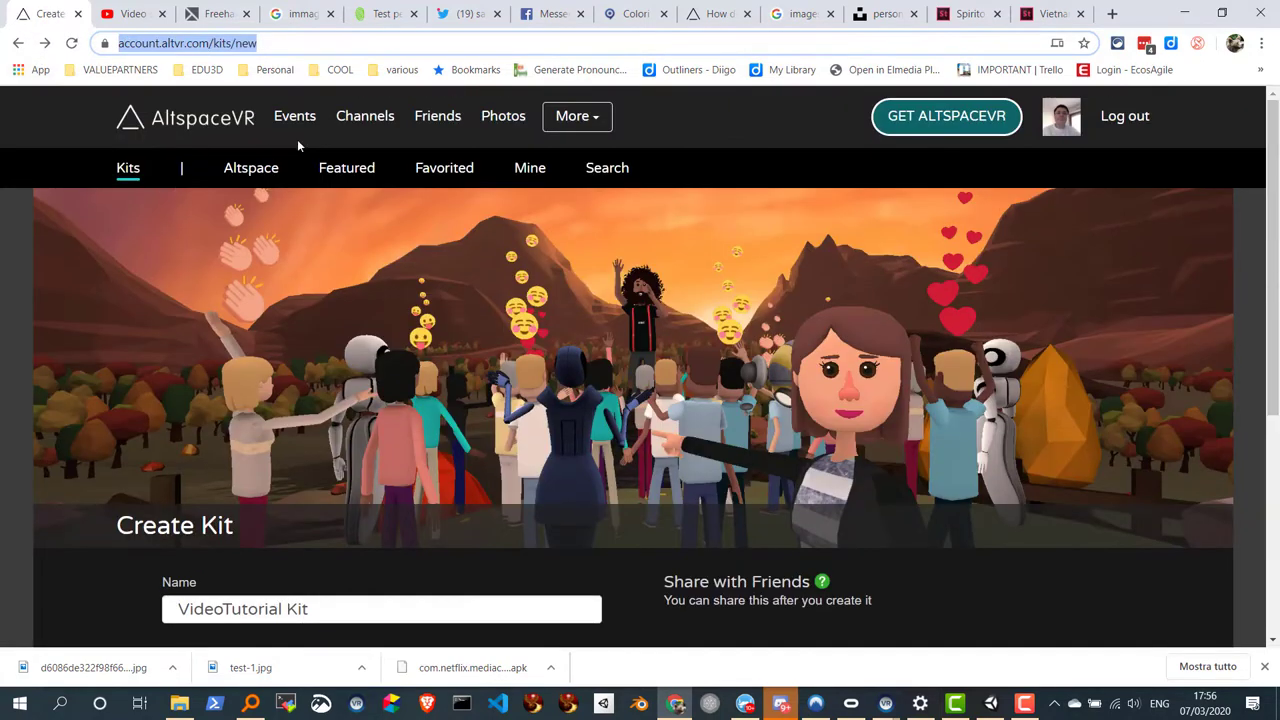
{"action": "left_click", "coordinate": [346, 168]}
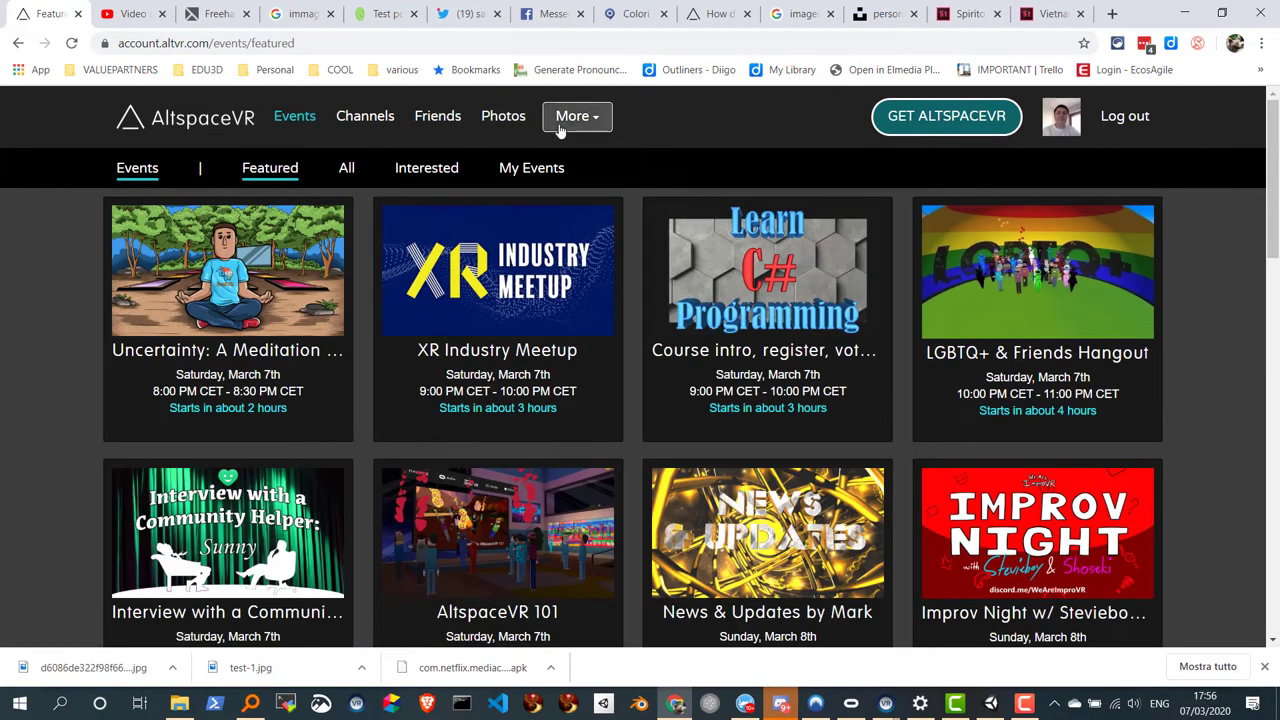
{"action": "left_click", "coordinate": [564, 118]}
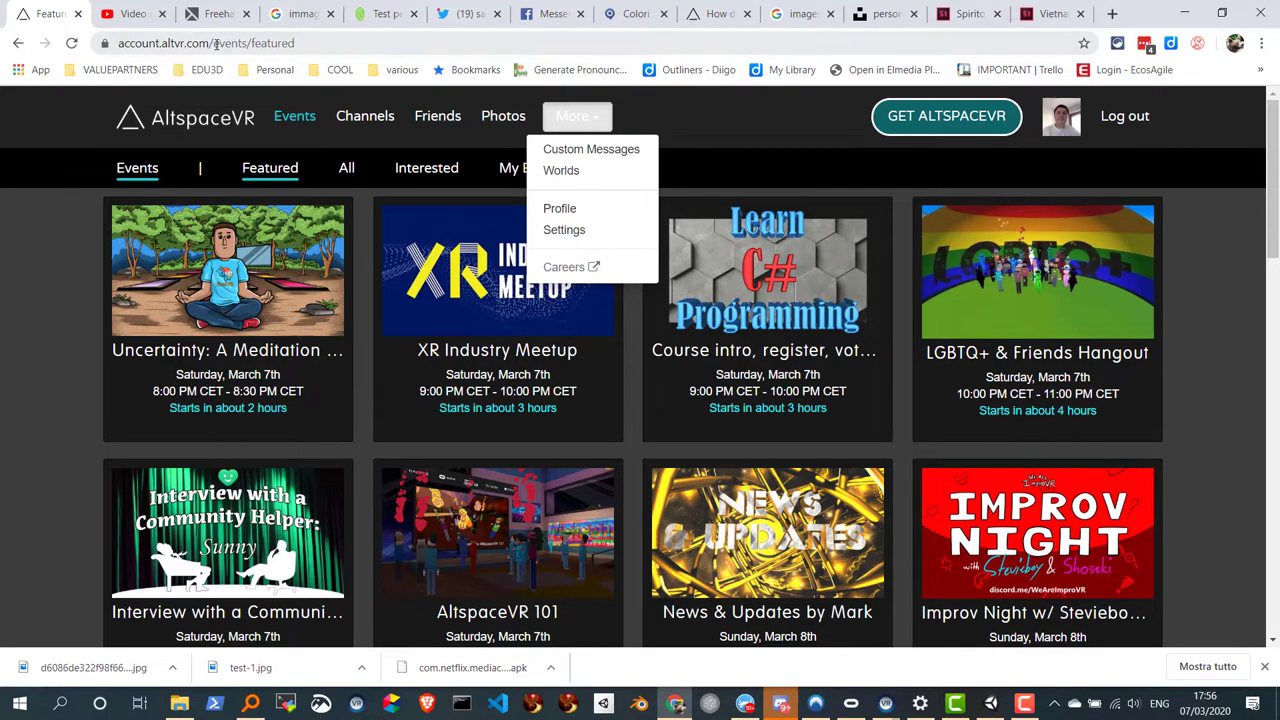
{"action": "left_click_drag", "start_coordinate": [215, 44], "coordinate": [369, 47]}
Open account.altvr.com/kits and delete the VideoTutorial Kit, confirming the deletion.
{"action": "type", "text": "k"}
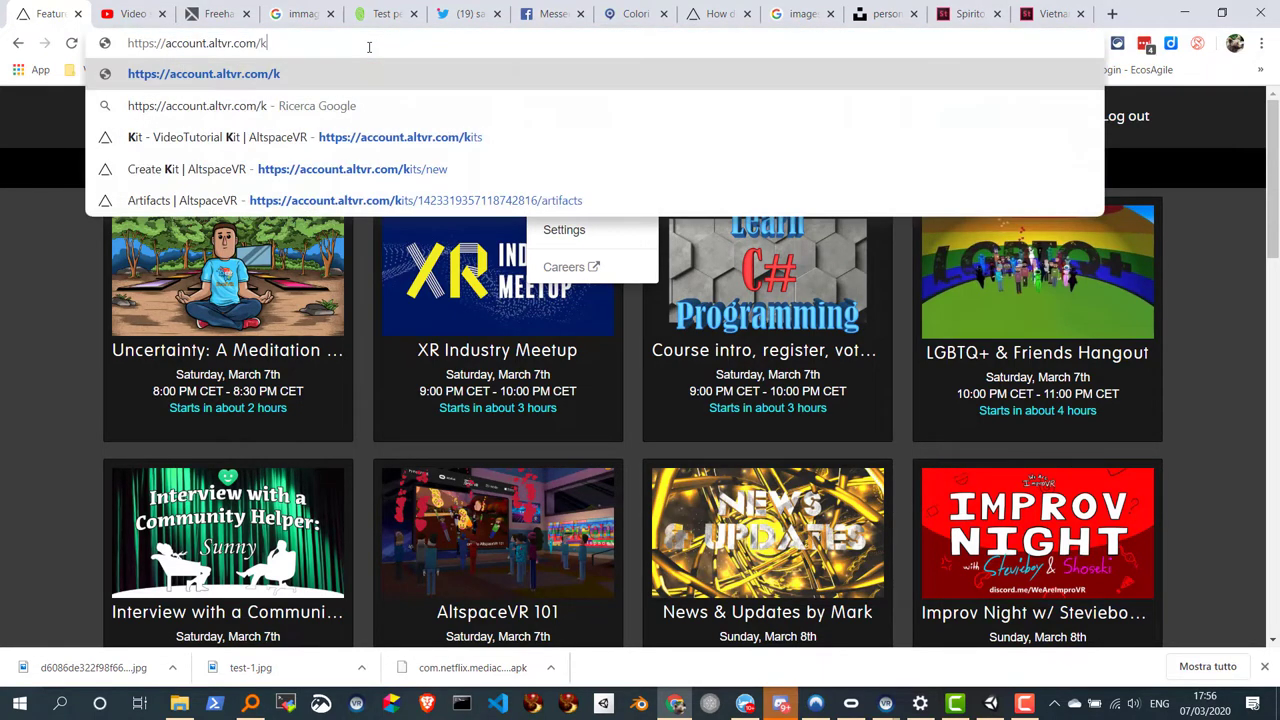
{"action": "type", "text": "its"}
{"action": "key", "text": "Return"}
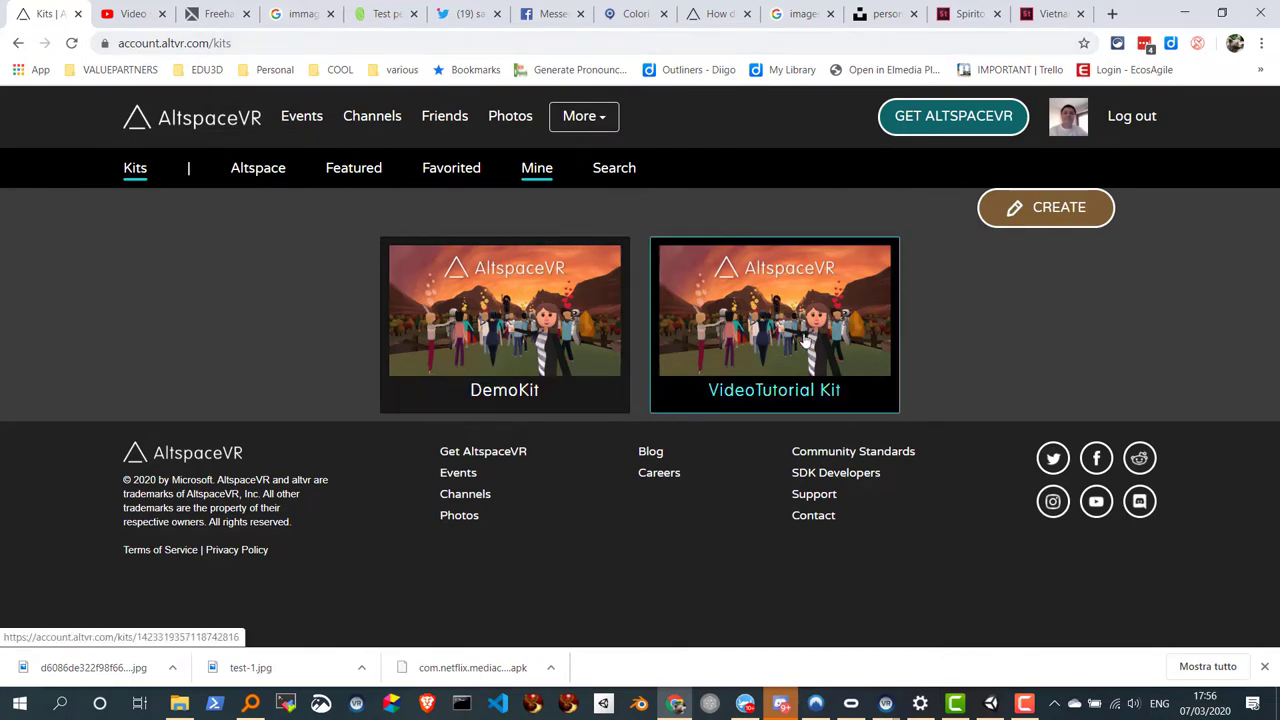
{"action": "left_click", "coordinate": [773, 341]}
{"action": "scroll", "coordinate": [477, 411], "scroll_direction": "down", "scroll_amount": 3}
{"action": "scroll", "coordinate": [477, 411], "scroll_direction": "down", "scroll_amount": 2}
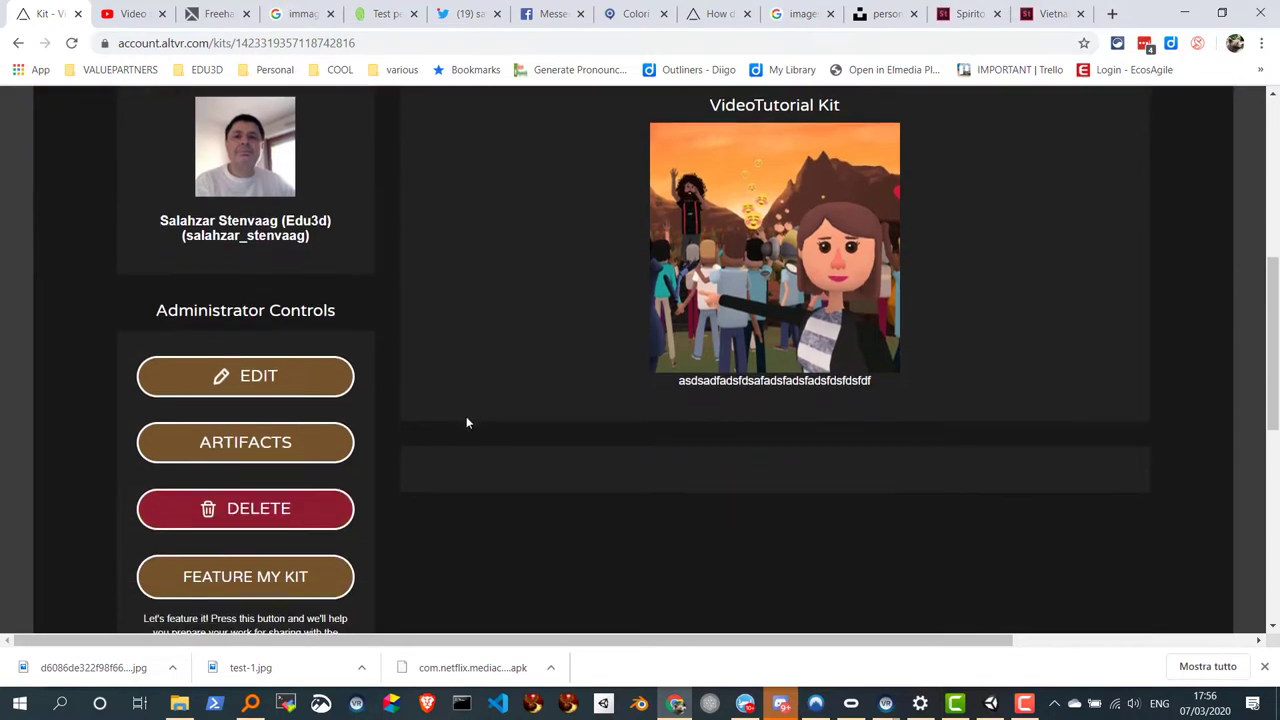
{"action": "left_click", "coordinate": [291, 510]}
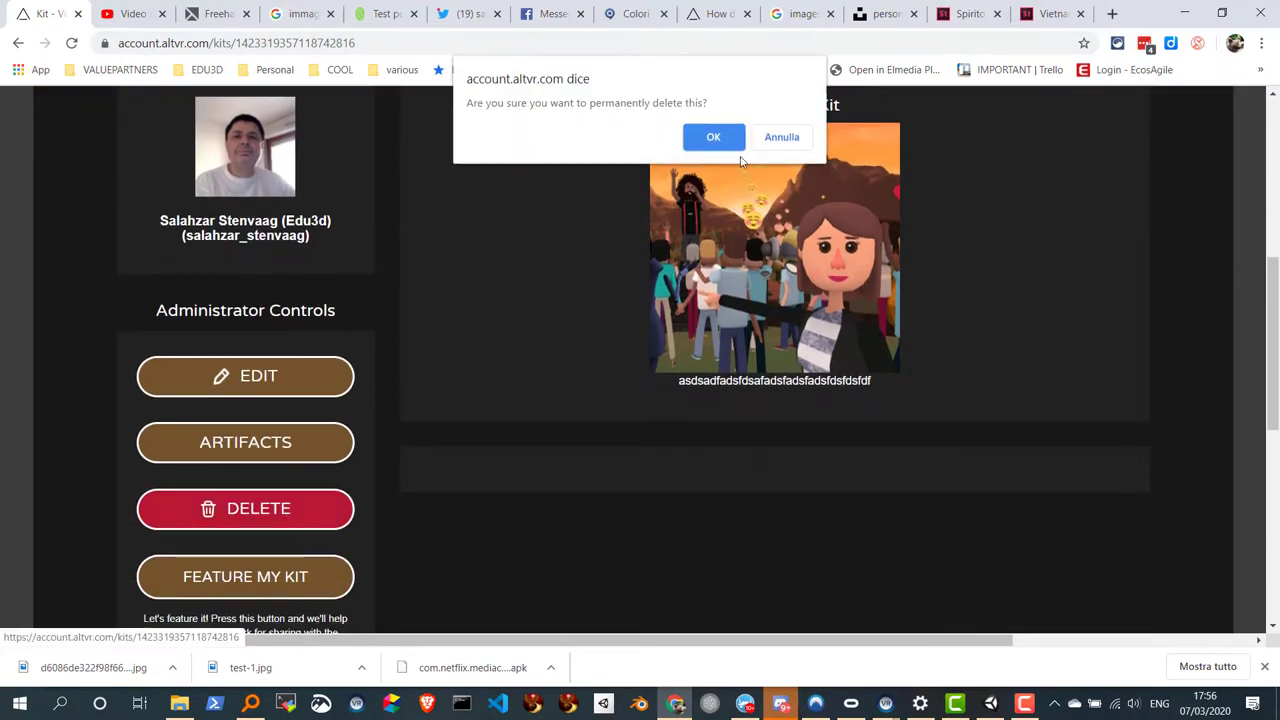
{"action": "key", "text": "Return"}
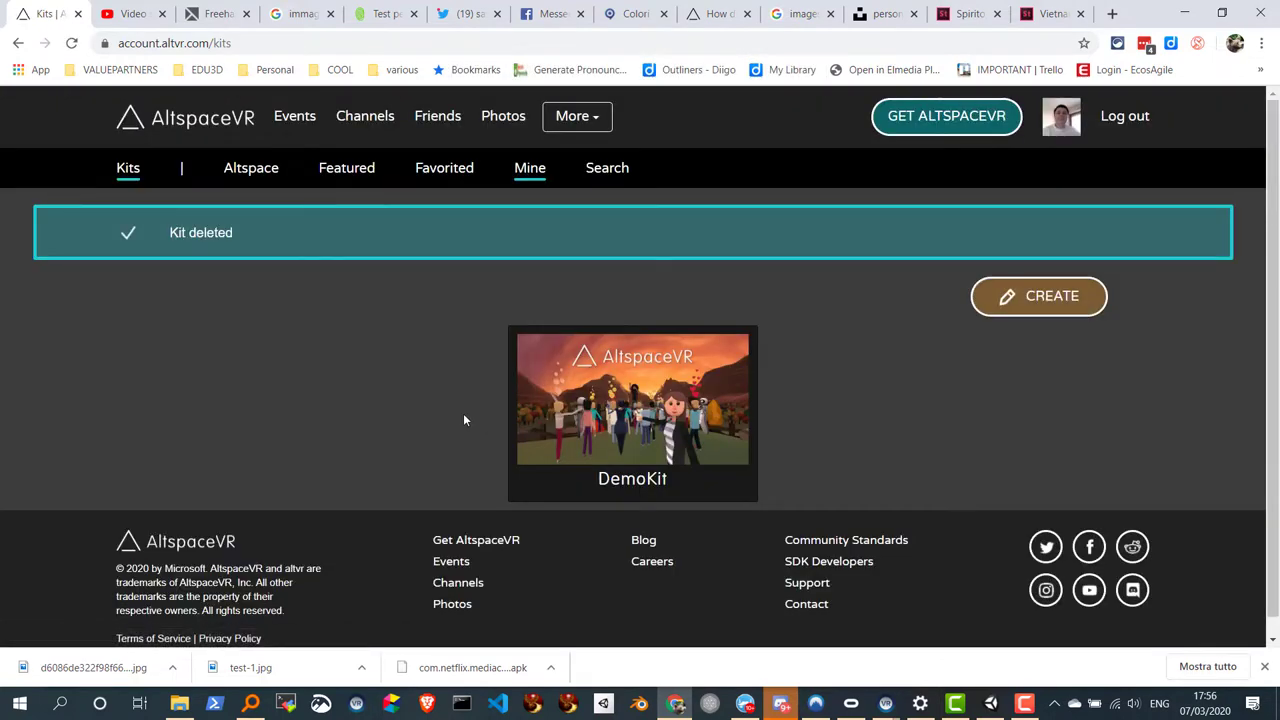
Create a kit named 'VideoTutorial Kit' with description 'descrizione' and review its new page.
{"action": "left_click", "coordinate": [1022, 300]}
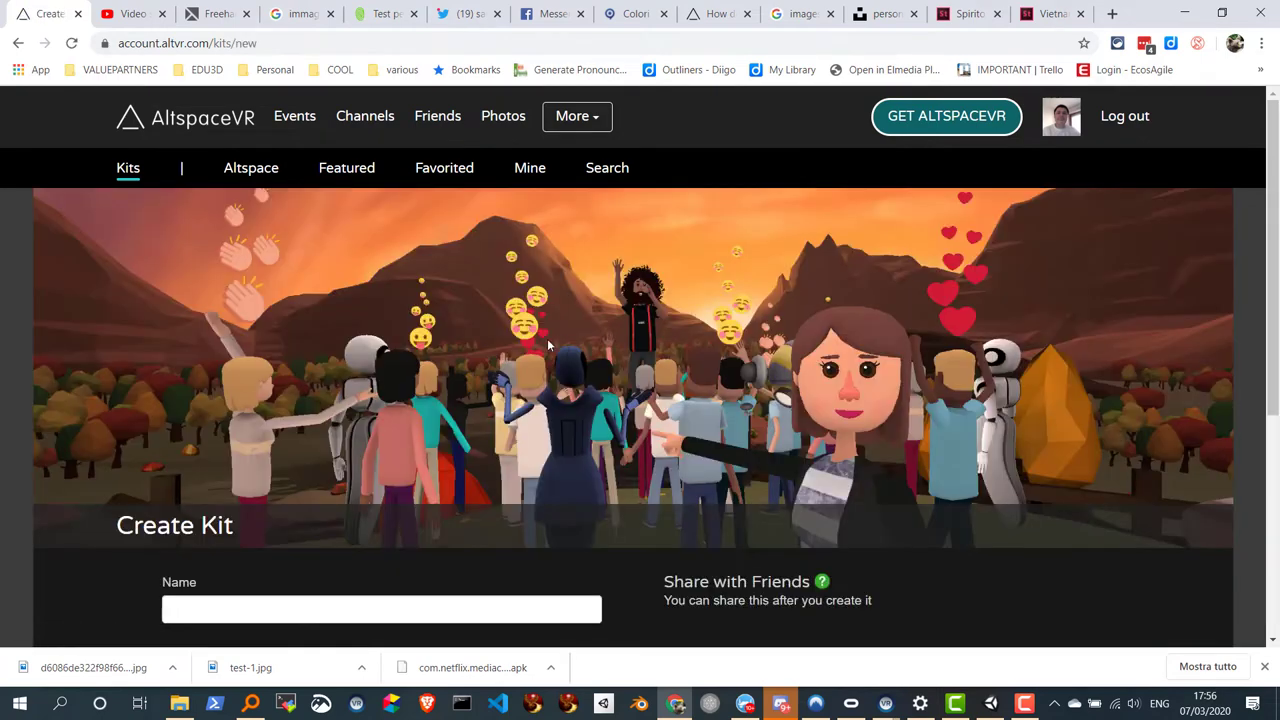
{"action": "scroll", "coordinate": [428, 370], "scroll_direction": "down", "scroll_amount": 1}
{"action": "left_click", "coordinate": [236, 521]}
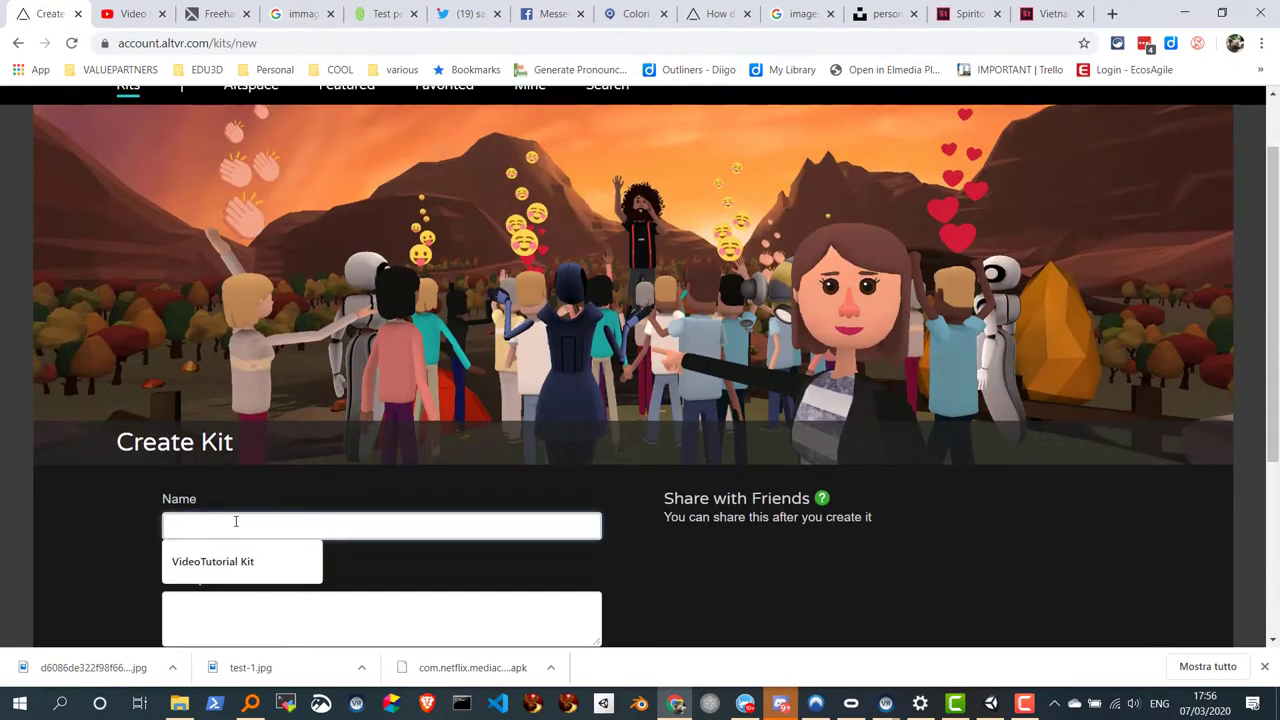
{"action": "left_click", "coordinate": [212, 562]}
{"action": "scroll", "coordinate": [240, 540], "scroll_direction": "down", "scroll_amount": 2}
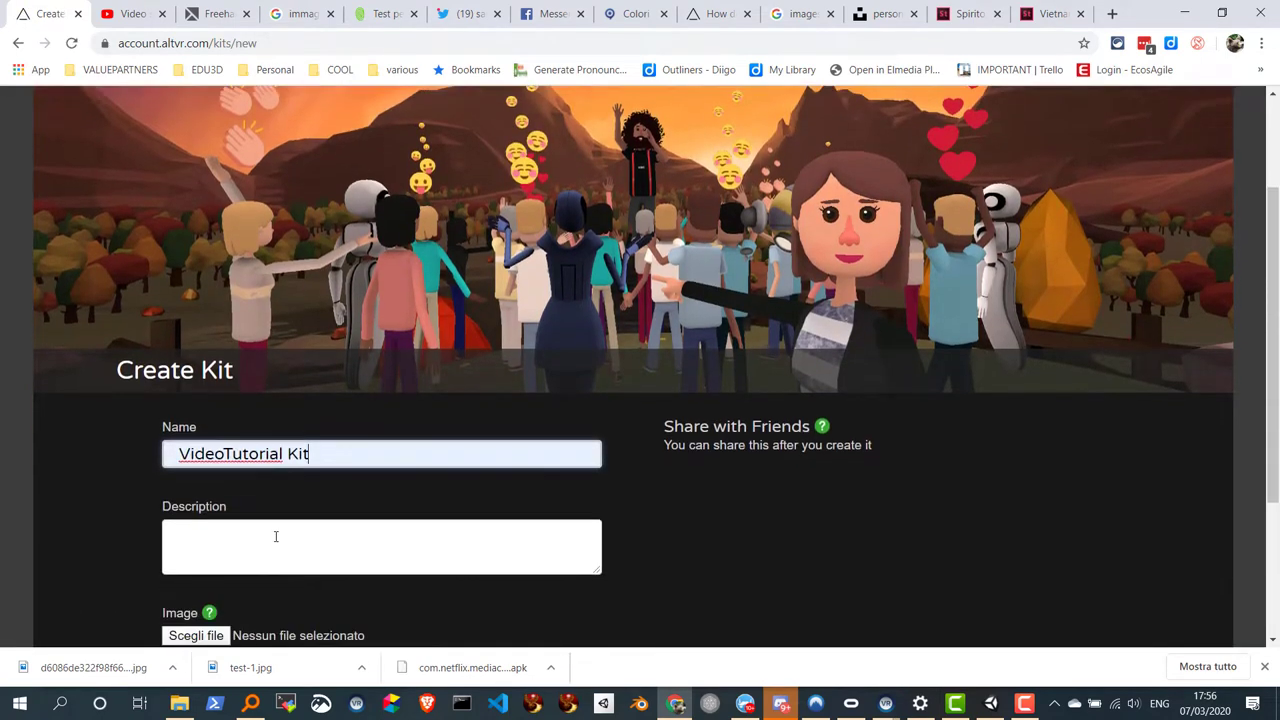
{"action": "left_click", "coordinate": [257, 459]}
{"action": "type", "text": "de"}
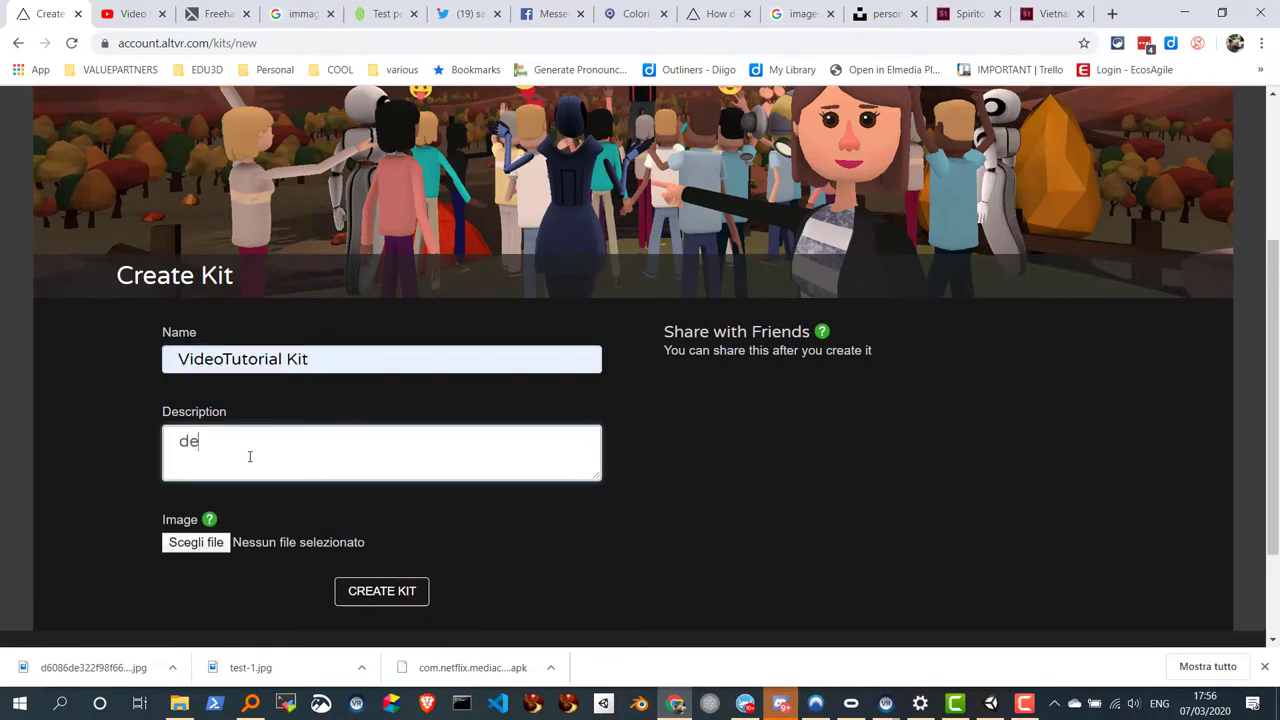
{"action": "type", "text": "scrizione"}
{"action": "left_click", "coordinate": [374, 598]}
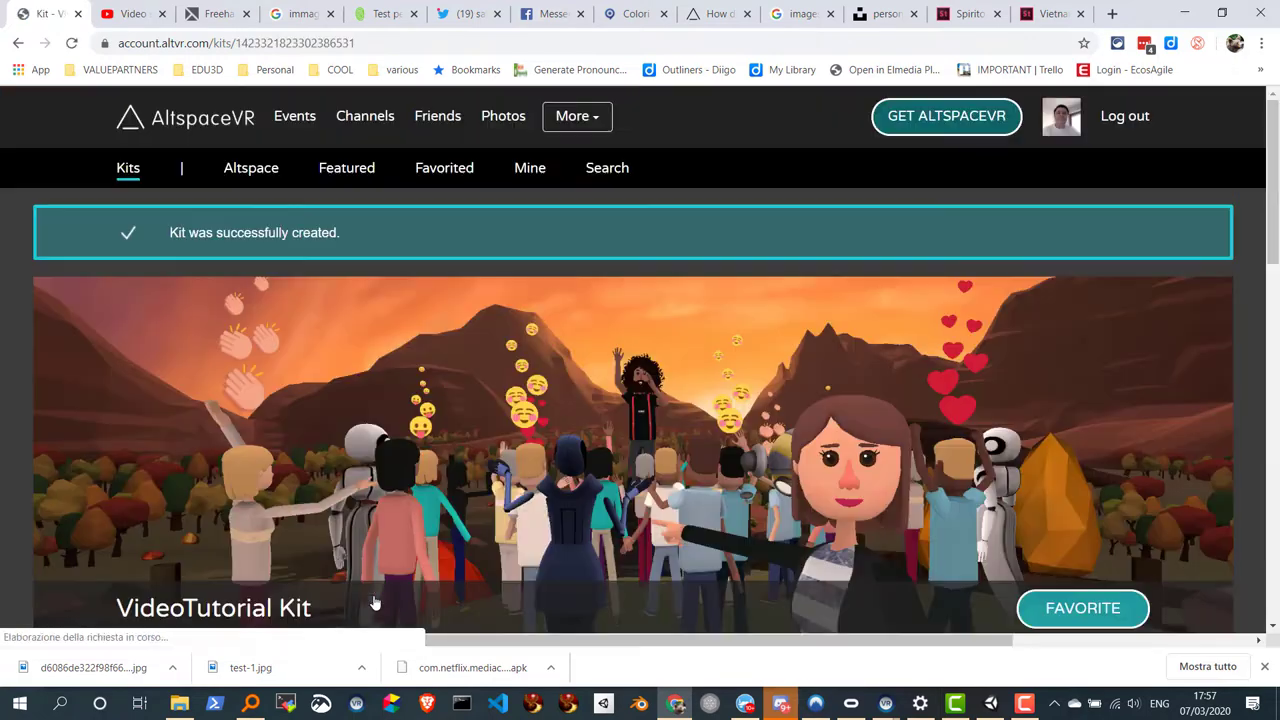
{"action": "scroll", "coordinate": [447, 480], "scroll_direction": "down", "scroll_amount": 5}
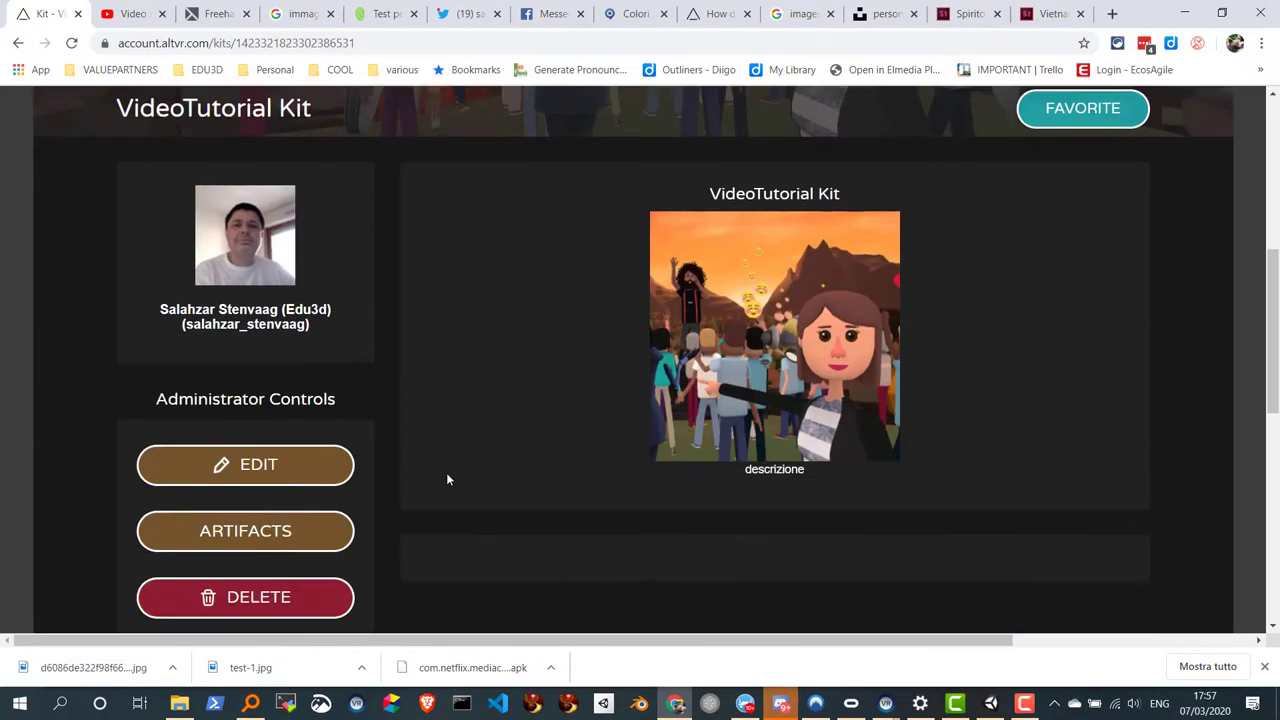
{"action": "scroll", "coordinate": [447, 480], "scroll_direction": "down", "scroll_amount": 2}
{"action": "scroll", "coordinate": [447, 480], "scroll_direction": "down", "scroll_amount": 1}
{"action": "scroll", "coordinate": [447, 480], "scroll_direction": "down", "scroll_amount": 1}
{"action": "scroll", "coordinate": [447, 480], "scroll_direction": "down", "scroll_amount": 1}
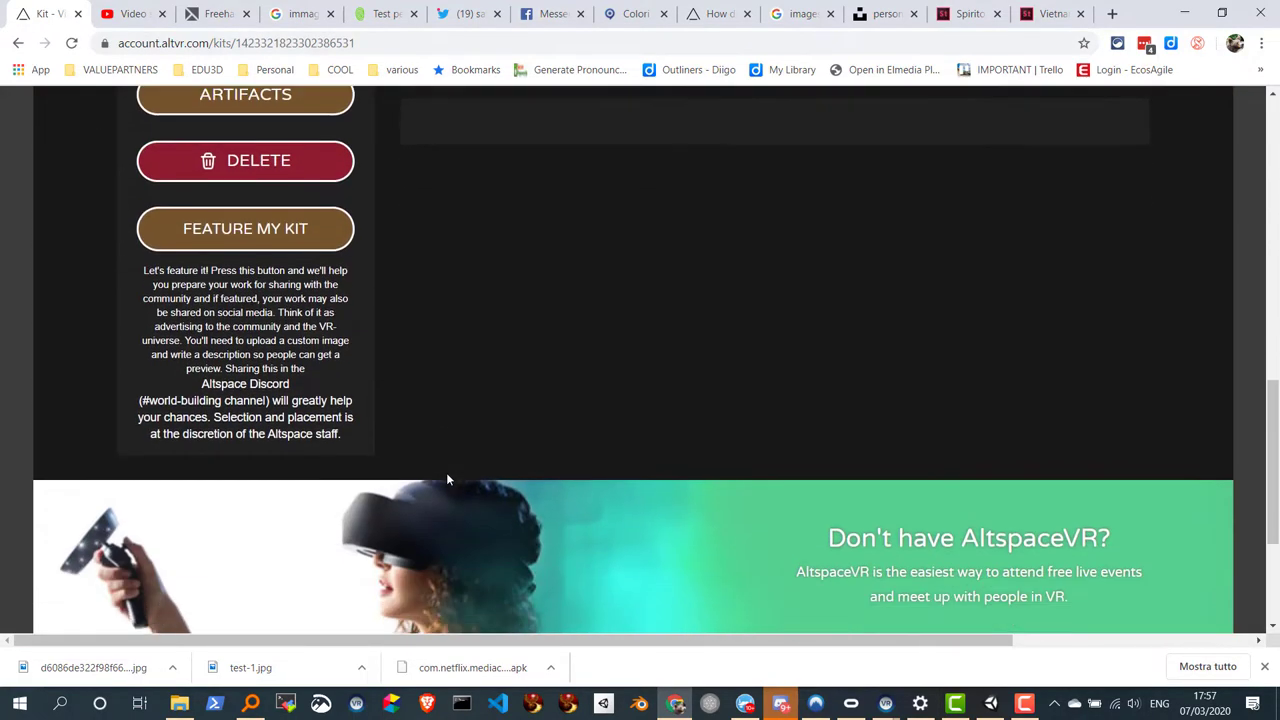
{"action": "scroll", "coordinate": [447, 480], "scroll_direction": "up", "scroll_amount": 5}
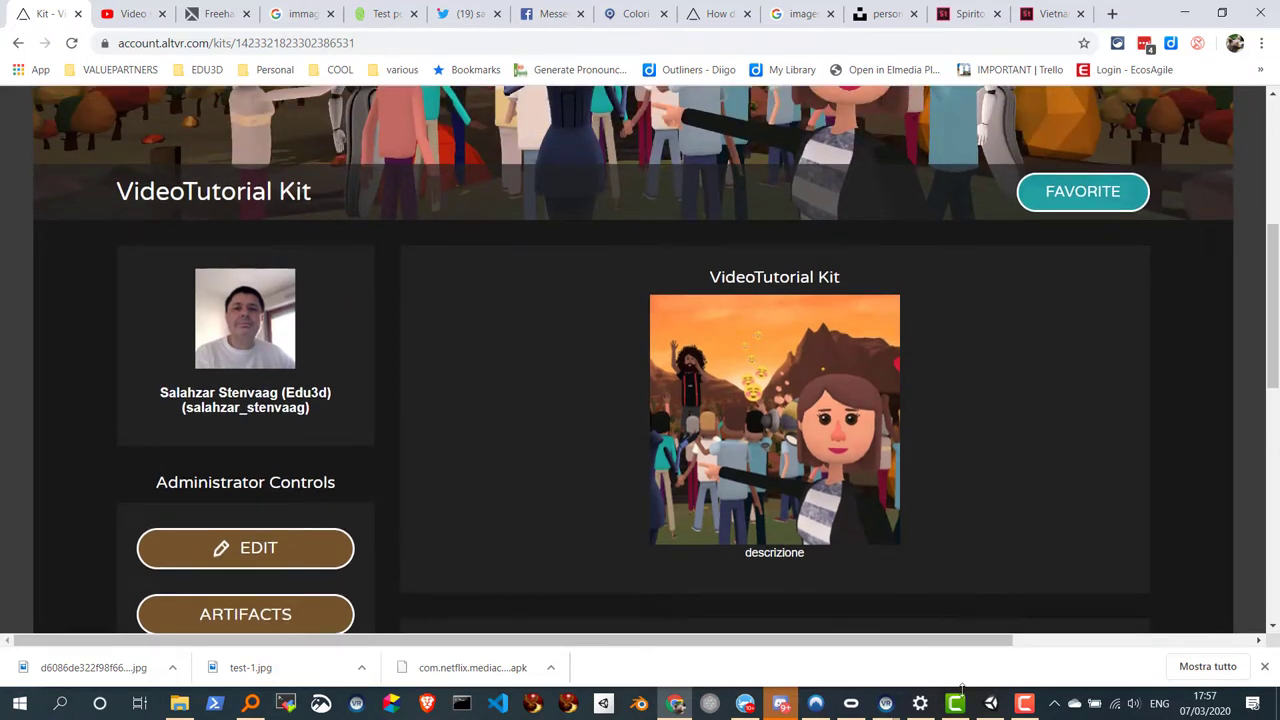
In Unity's AltspaceVR Build Settings Kit tab, load kits so VideoTutorial Kit and DemoKit appear.
{"action": "left_click", "coordinate": [990, 703]}
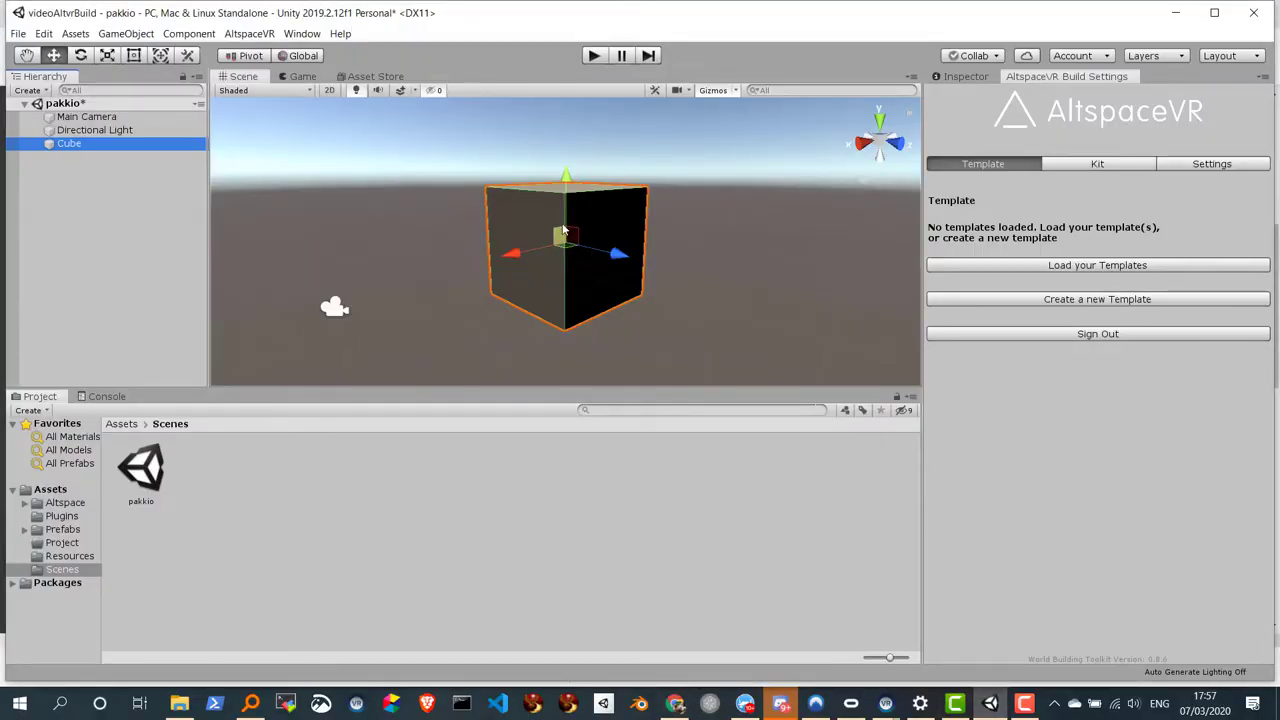
{"action": "left_click", "coordinate": [1123, 170]}
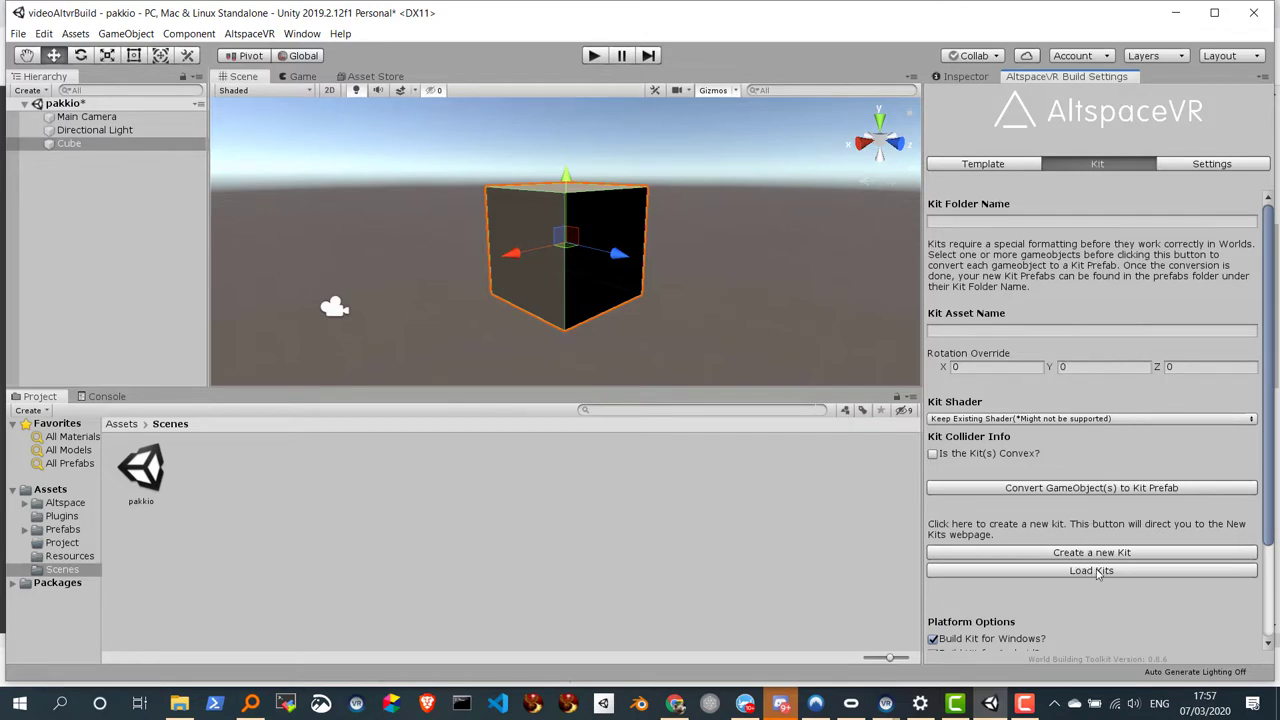
{"action": "left_click", "coordinate": [1098, 571]}
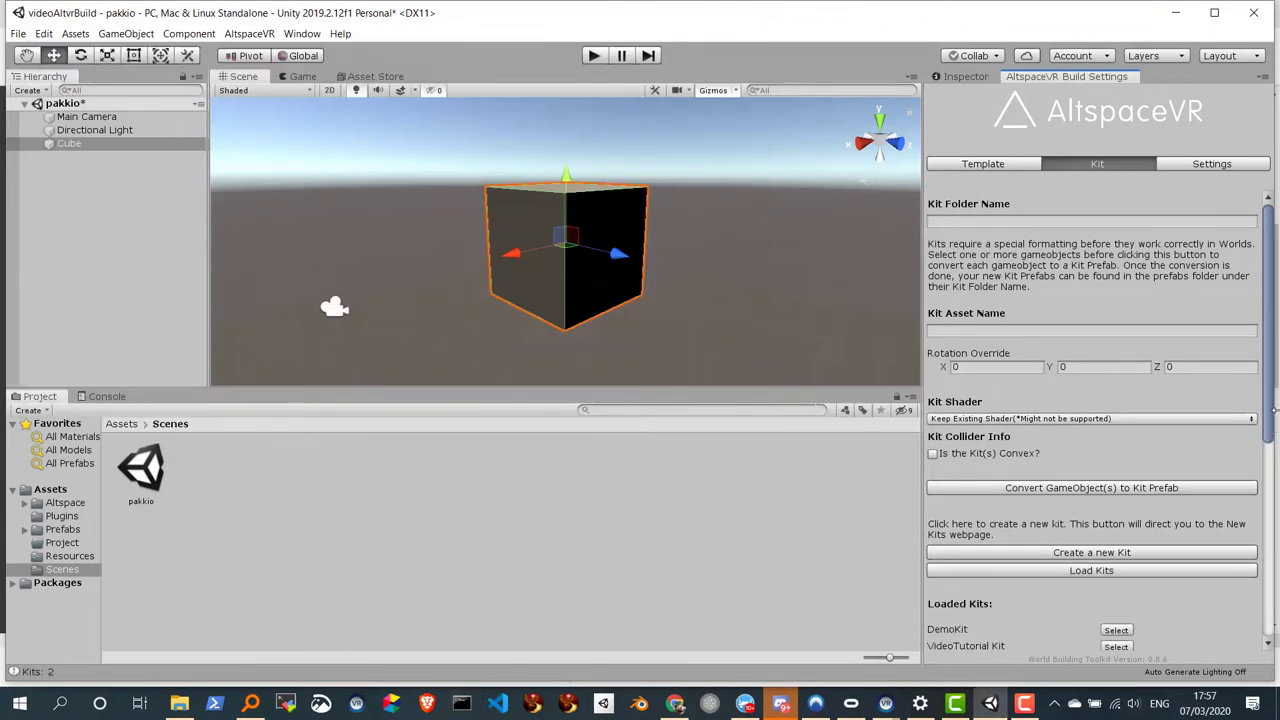
{"action": "scroll", "coordinate": [1272, 399], "scroll_direction": "down", "scroll_amount": 5}
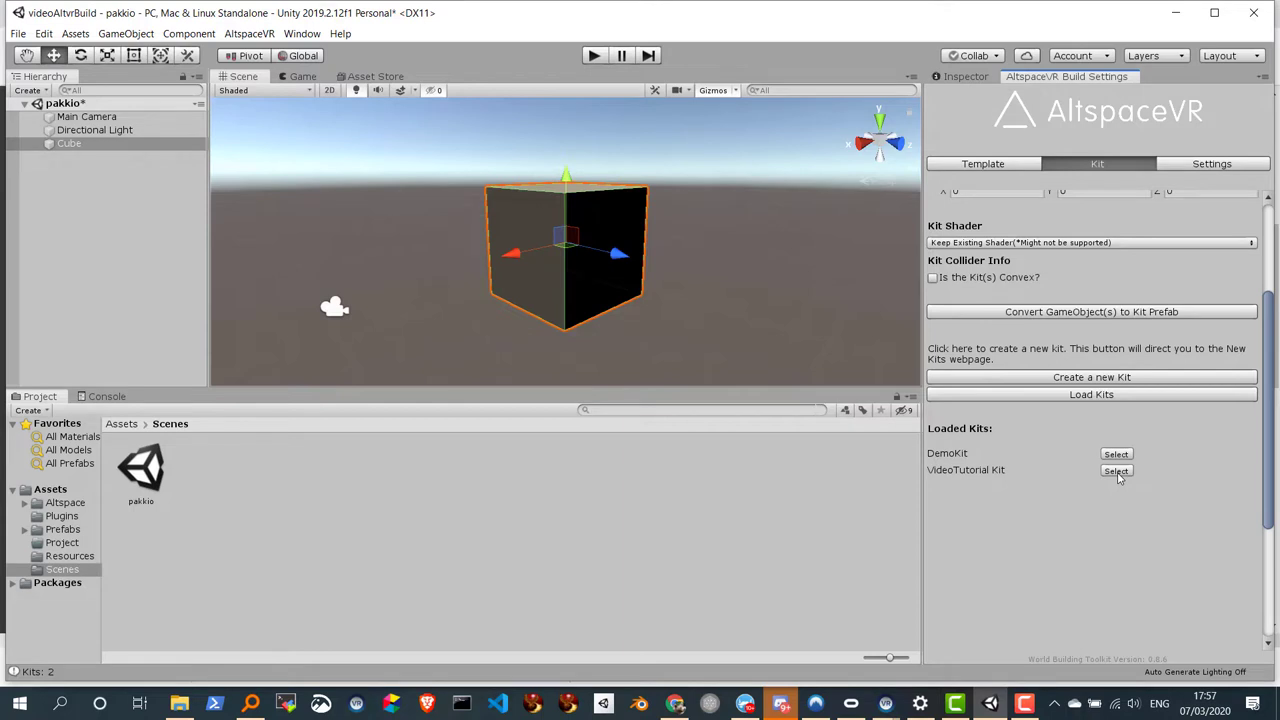
{"action": "scroll", "coordinate": [1266, 399], "scroll_direction": "down", "scroll_amount": 5}
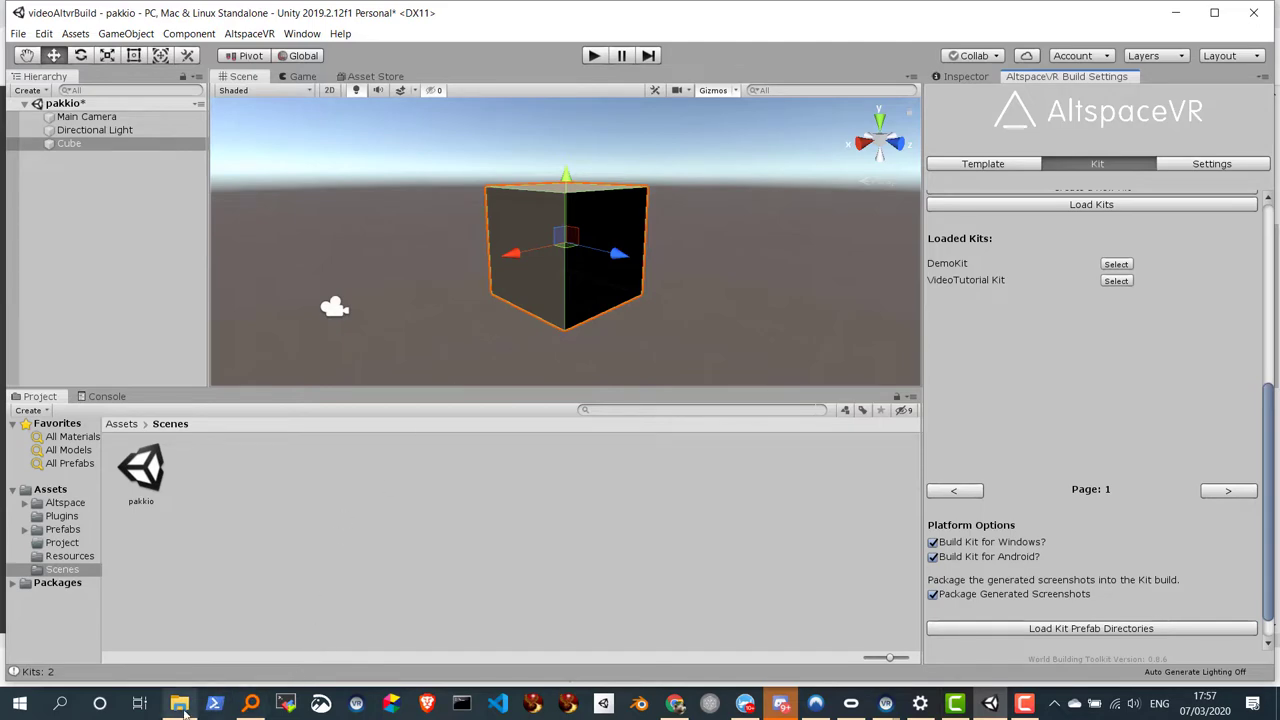
Copy test-1.jpg from the Download folder into the project's Scenes folder.
{"action": "mouse_move", "coordinate": [184, 705]}
{"action": "left_click", "coordinate": [205, 645]}
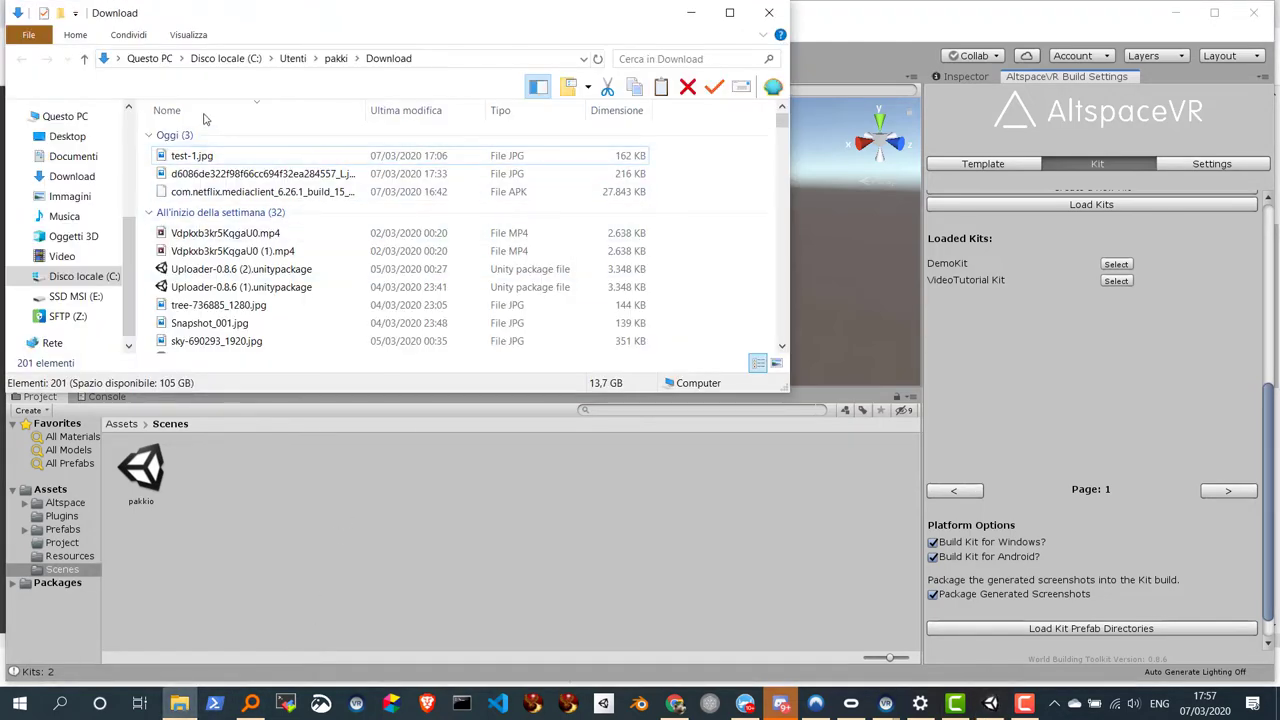
{"action": "left_click_drag", "start_coordinate": [241, 13], "coordinate": [856, 148]}
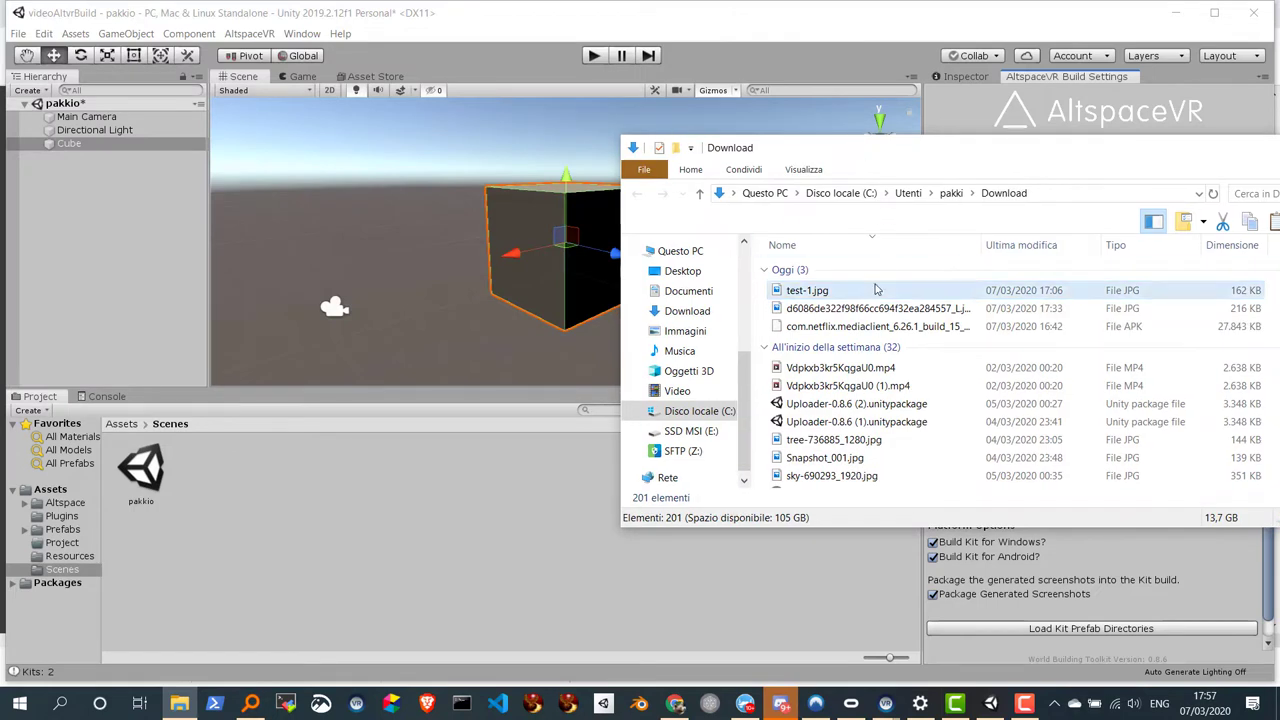
{"action": "left_click_drag", "start_coordinate": [807, 292], "coordinate": [319, 523]}
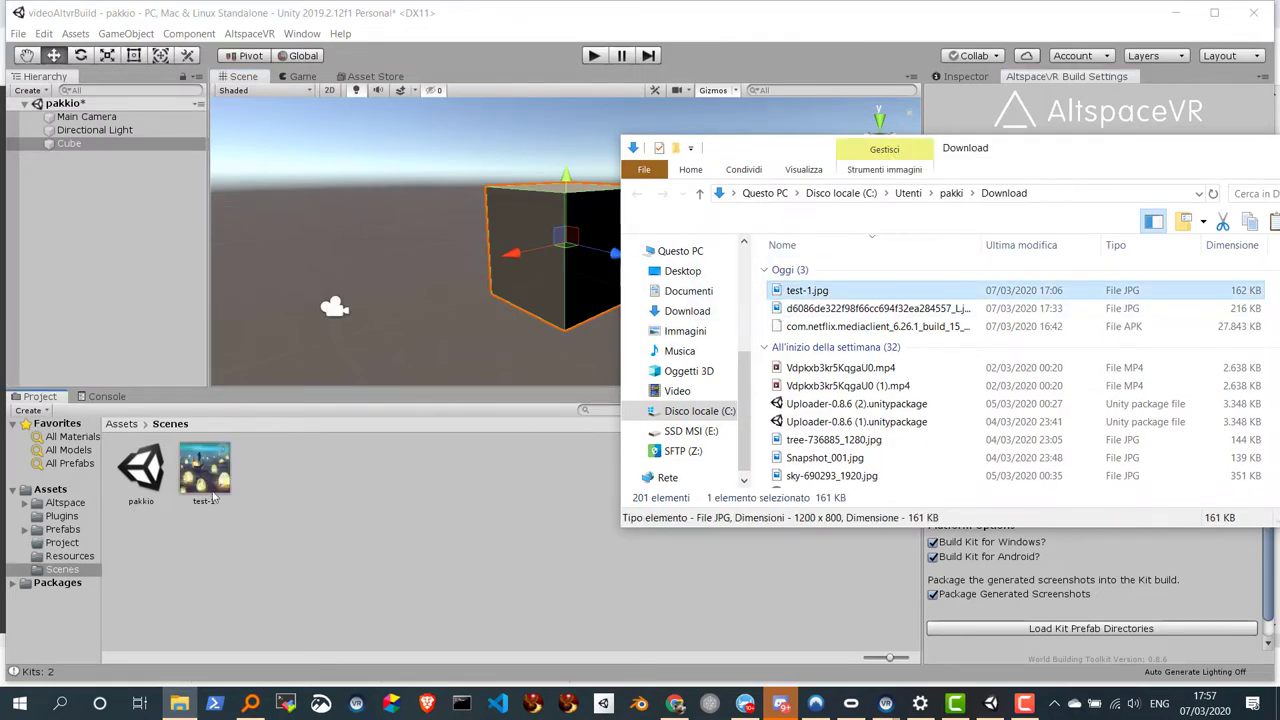
Apply the test-1 image to the cube and orbit to inspect the texture.
{"action": "left_click", "coordinate": [405, 490]}
{"action": "left_click_drag", "start_coordinate": [204, 470], "coordinate": [537, 265]}
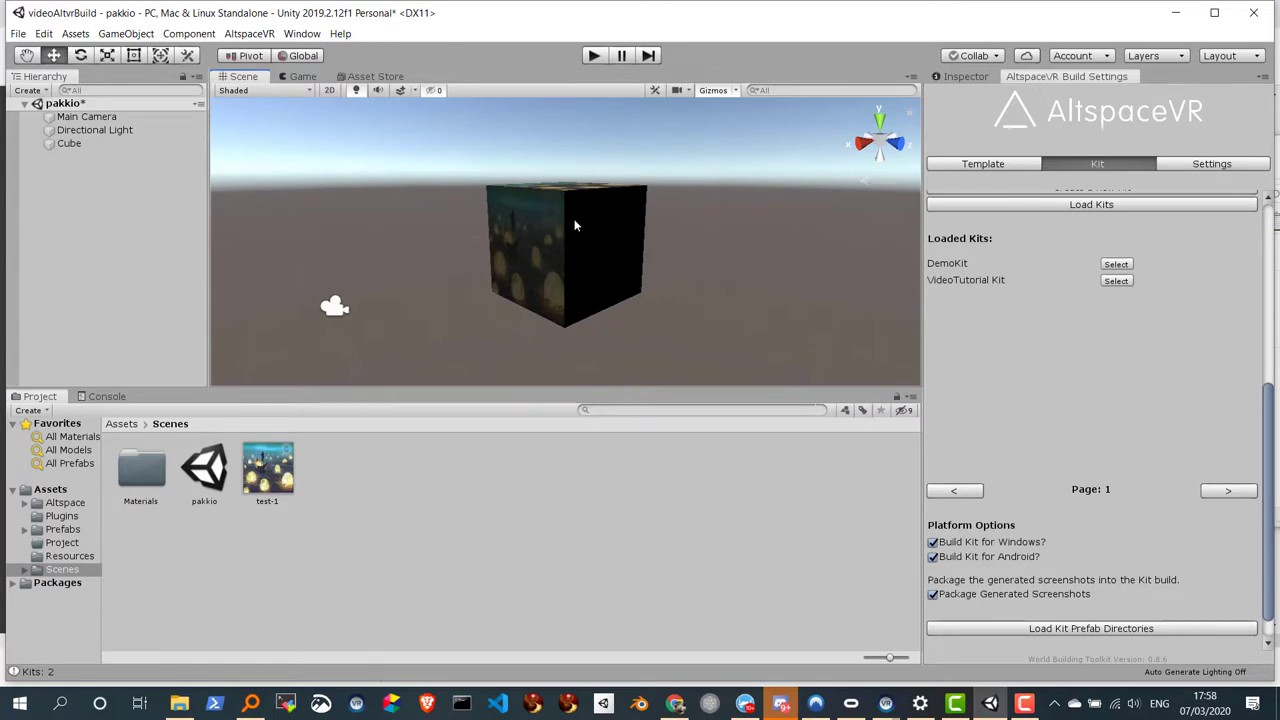
{"action": "left_click_drag", "start_coordinate": [575, 226], "coordinate": [605, 227], "text": "alt"}
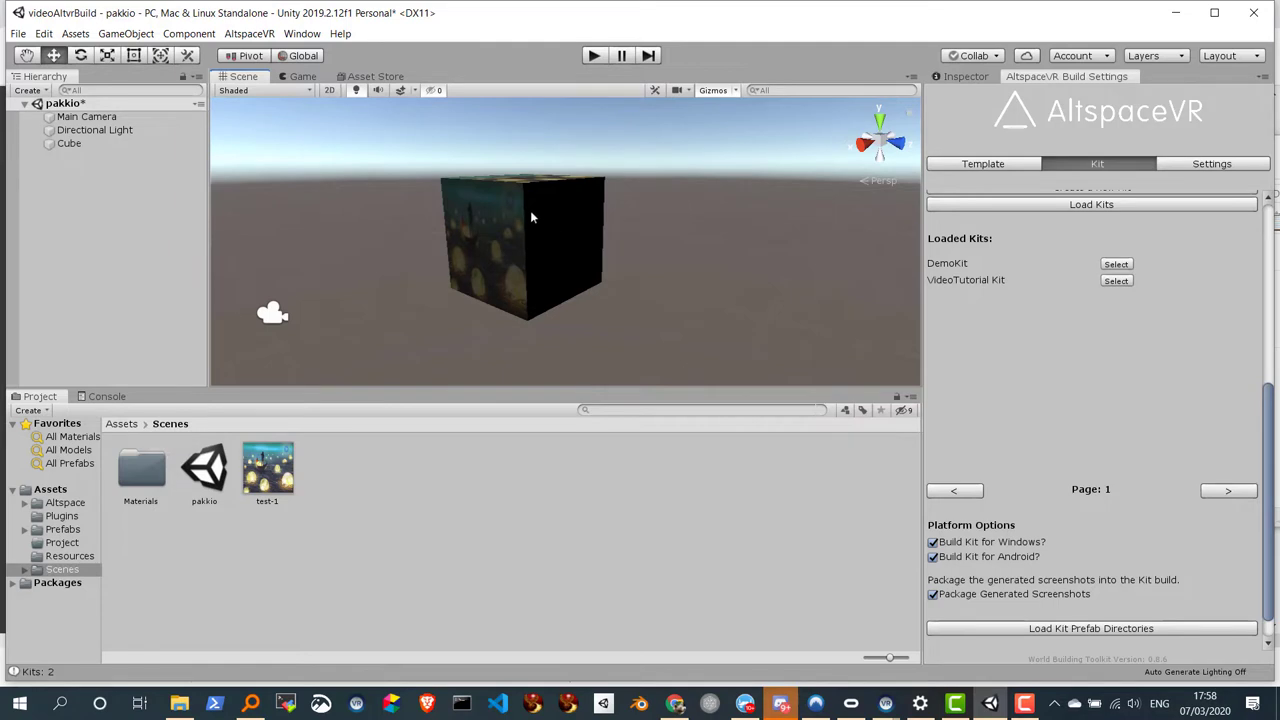
{"action": "mouse_move", "coordinate": [528, 215]}
{"action": "left_mouse_down", "text": "alt"}
{"action": "mouse_move", "coordinate": [697, 168]}
{"action": "mouse_move", "coordinate": [517, 162]}
{"action": "left_mouse_up", "text": "alt"}
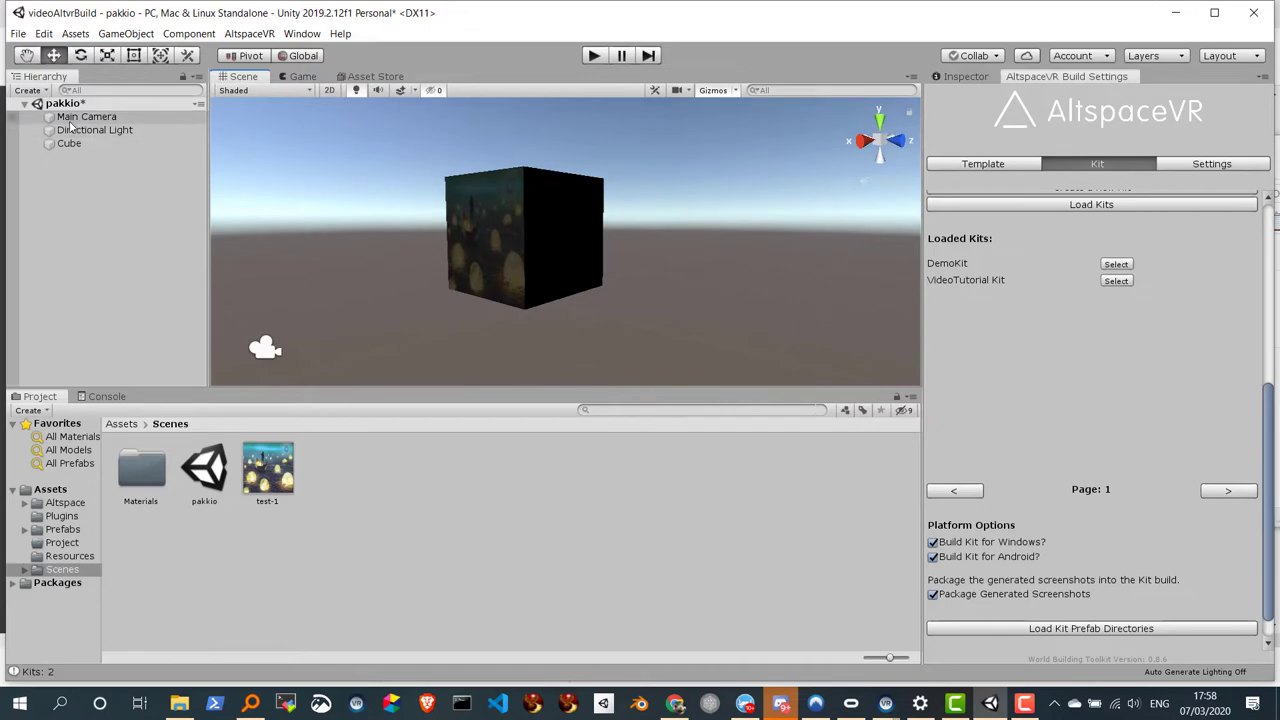
Save the pakkio scene with Ctrl+S and focus the Kit Folder Name field.
{"action": "key", "text": "ctrl+s"}
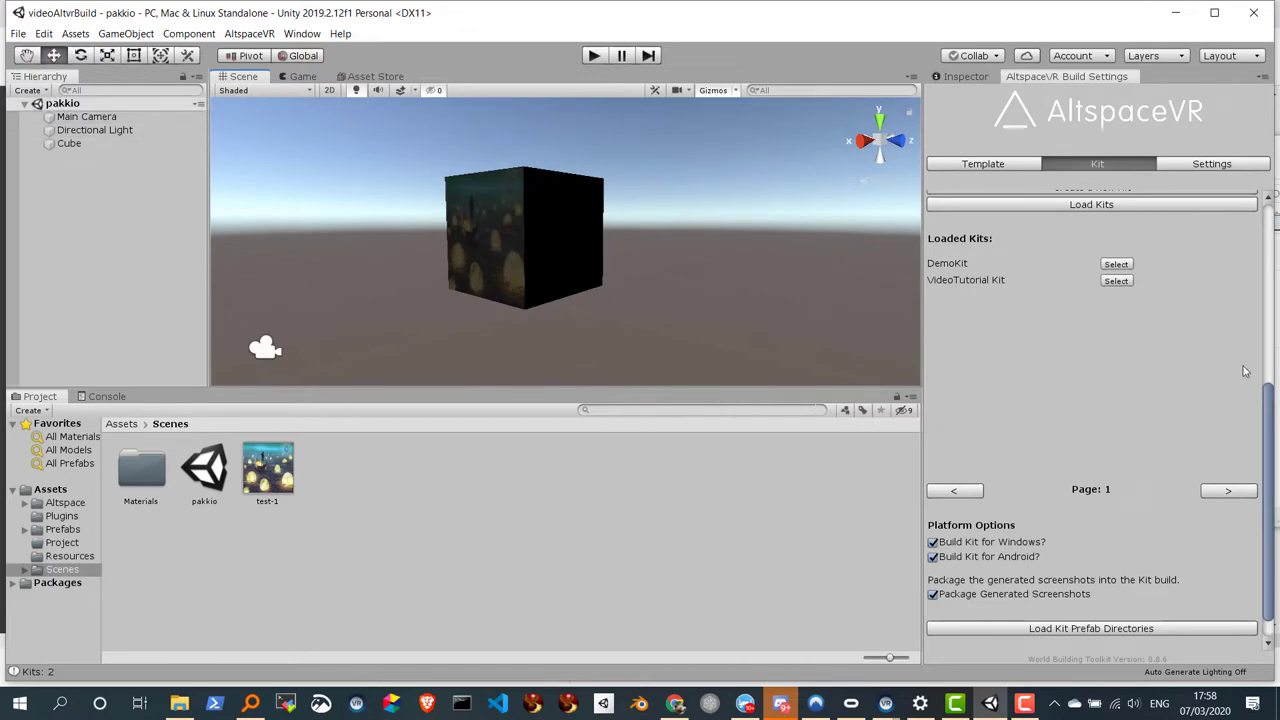
{"action": "mouse_move", "coordinate": [1266, 392]}
{"action": "left_mouse_down"}
{"action": "mouse_move", "coordinate": [1234, 243]}
{"action": "mouse_move", "coordinate": [944, 221]}
{"action": "left_mouse_up"}
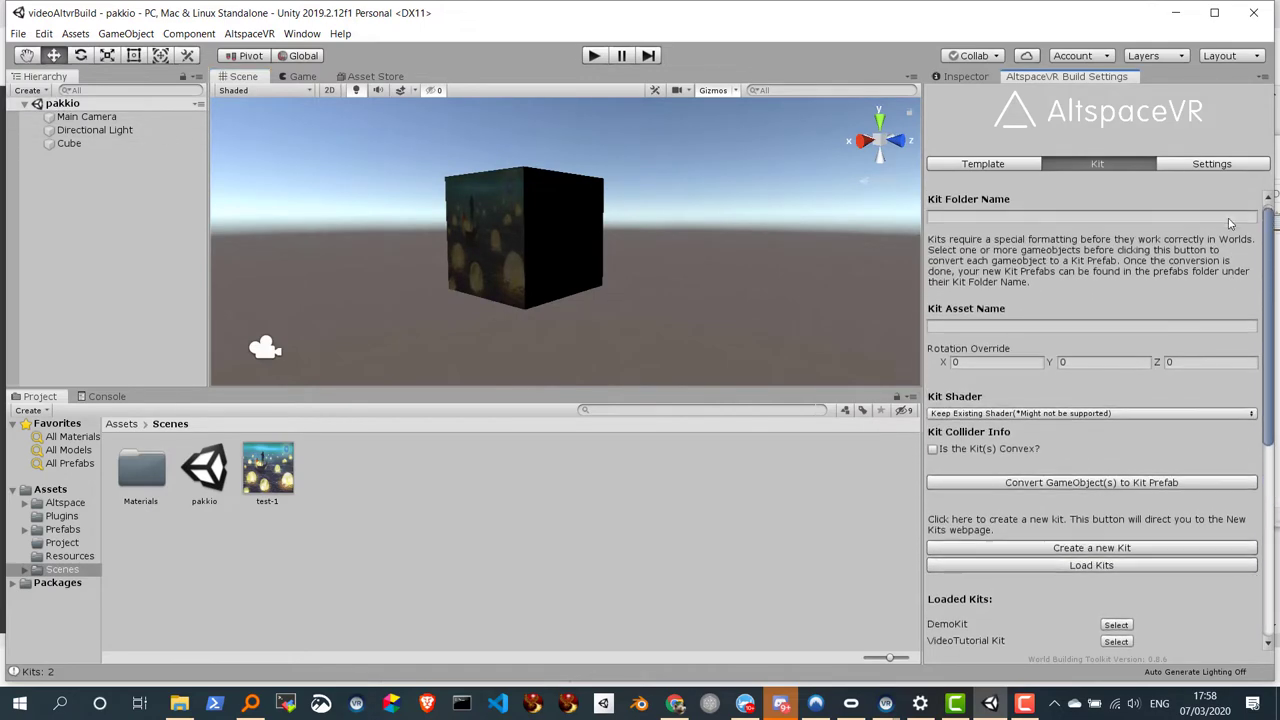
{"action": "left_click", "coordinate": [944, 221]}
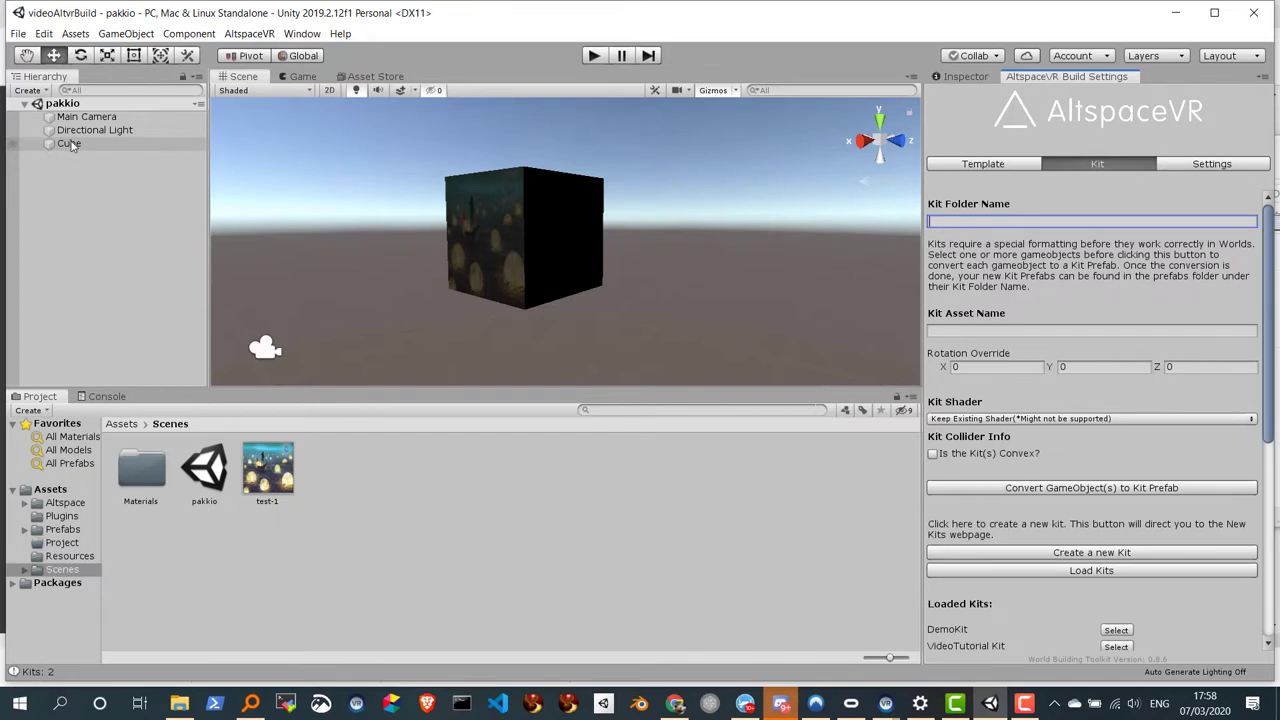
{"action": "mouse_move", "coordinate": [70, 145]}
{"action": "left_mouse_down"}
{"action": "mouse_move", "coordinate": [369, 434]}
{"action": "mouse_move", "coordinate": [379, 474]}
{"action": "left_mouse_up"}
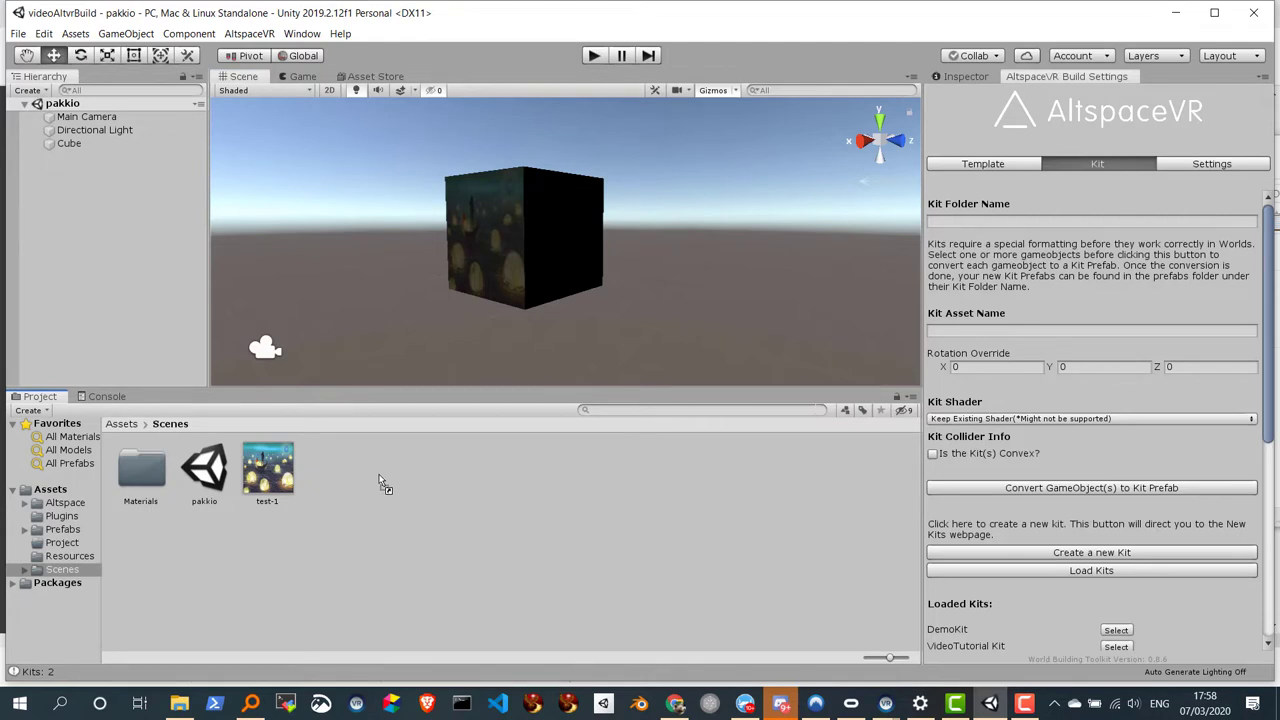
Make the Cube a prefab in the Scenes folder and rename the scene's cube to Cube_1.
{"action": "left_click_drag", "start_coordinate": [379, 476], "coordinate": [394, 468]}
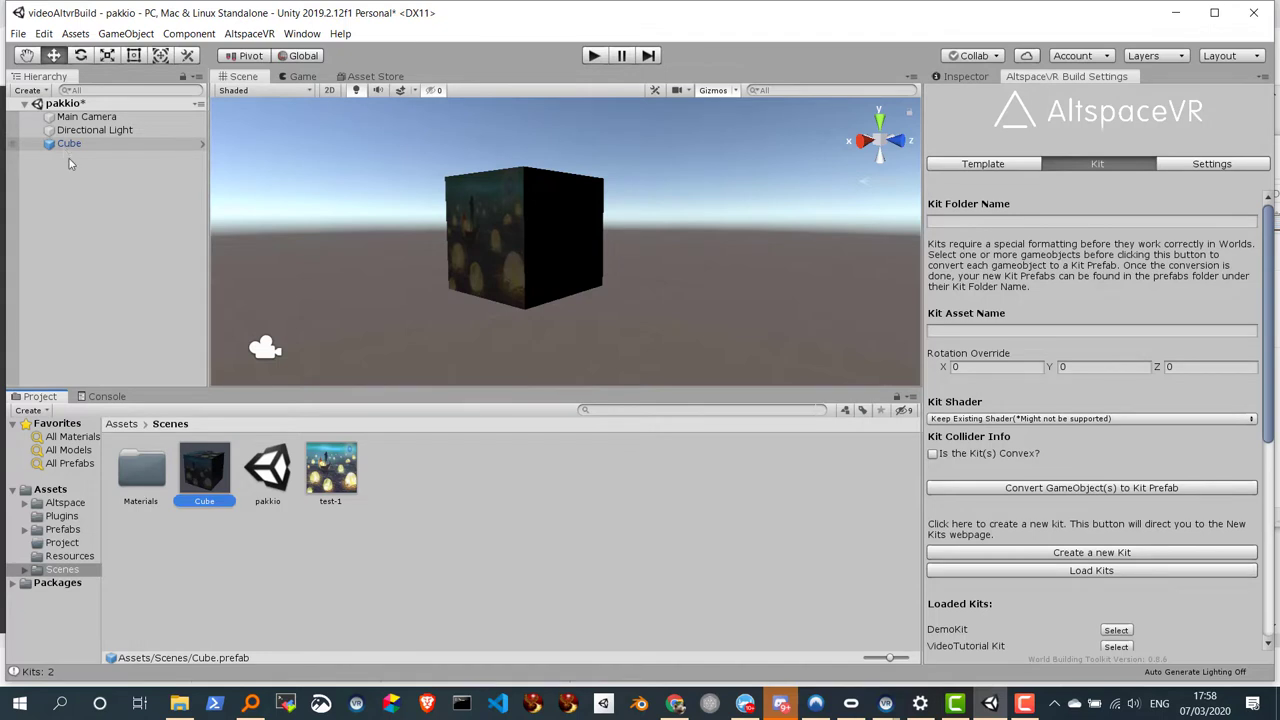
{"action": "left_click", "coordinate": [70, 146]}
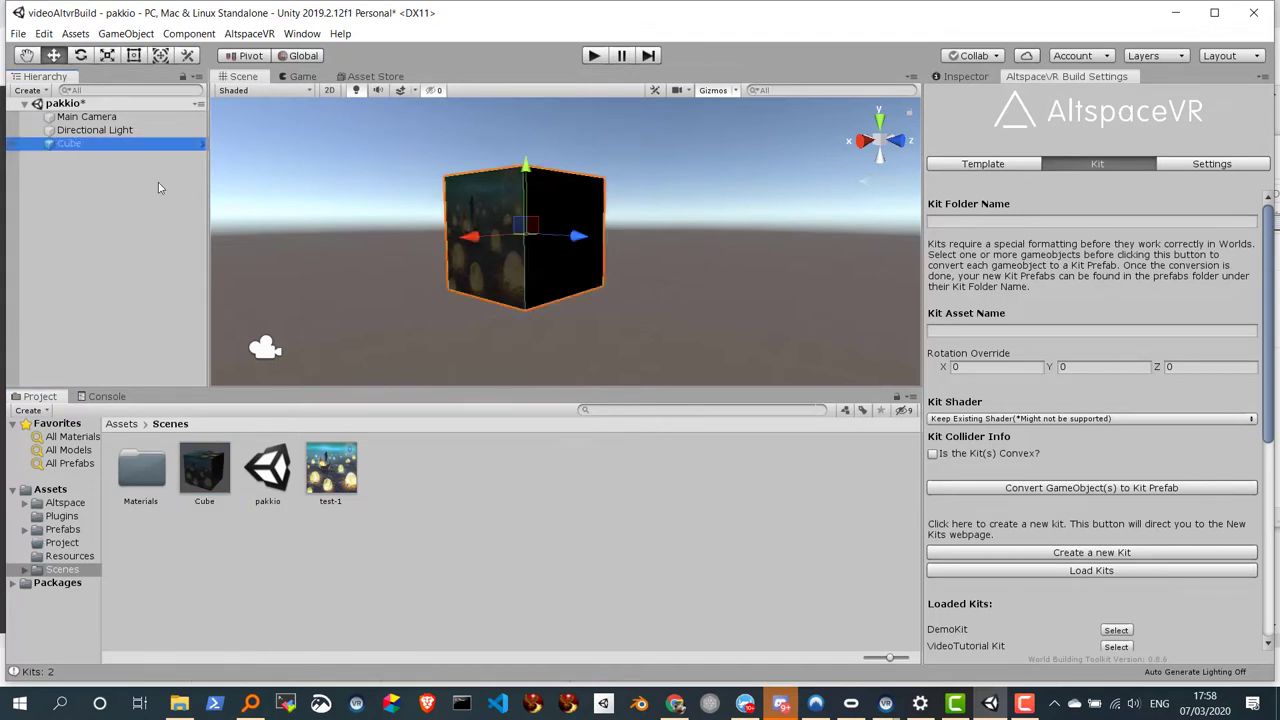
{"action": "left_click", "coordinate": [72, 146]}
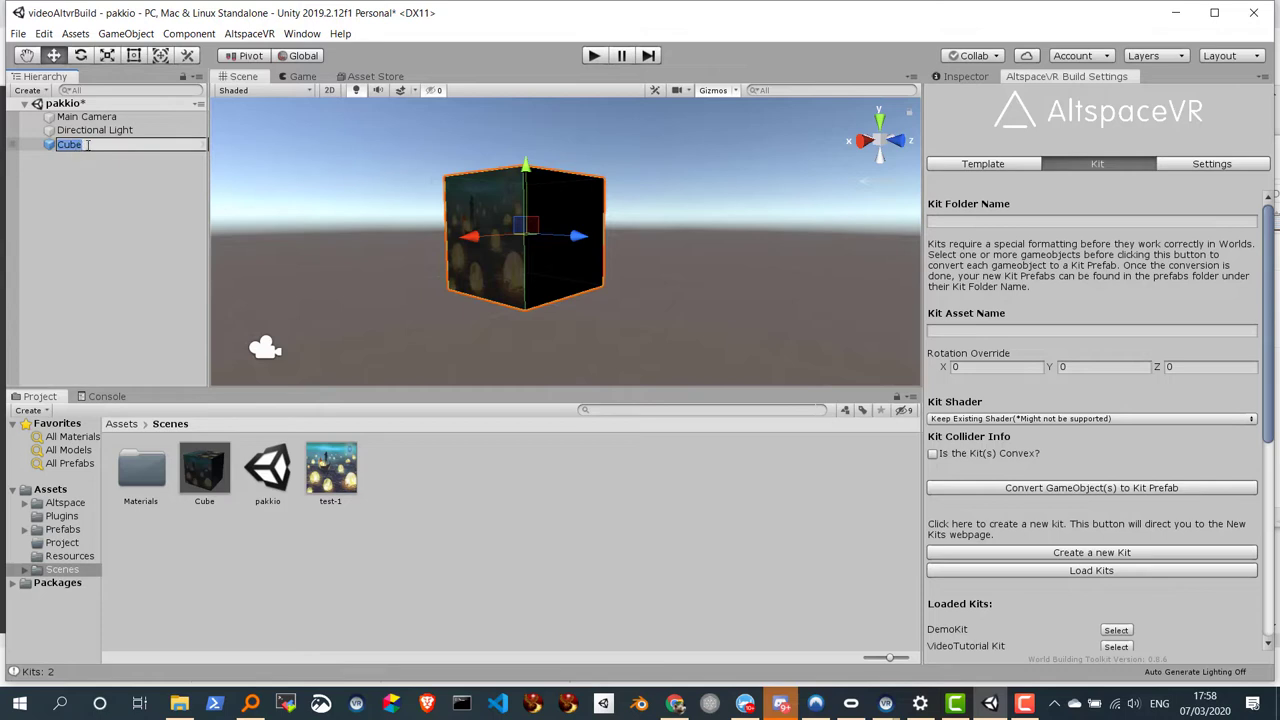
{"action": "left_click", "coordinate": [88, 145]}
{"action": "type", "text": "_1"}
{"action": "left_click", "coordinate": [143, 233]}
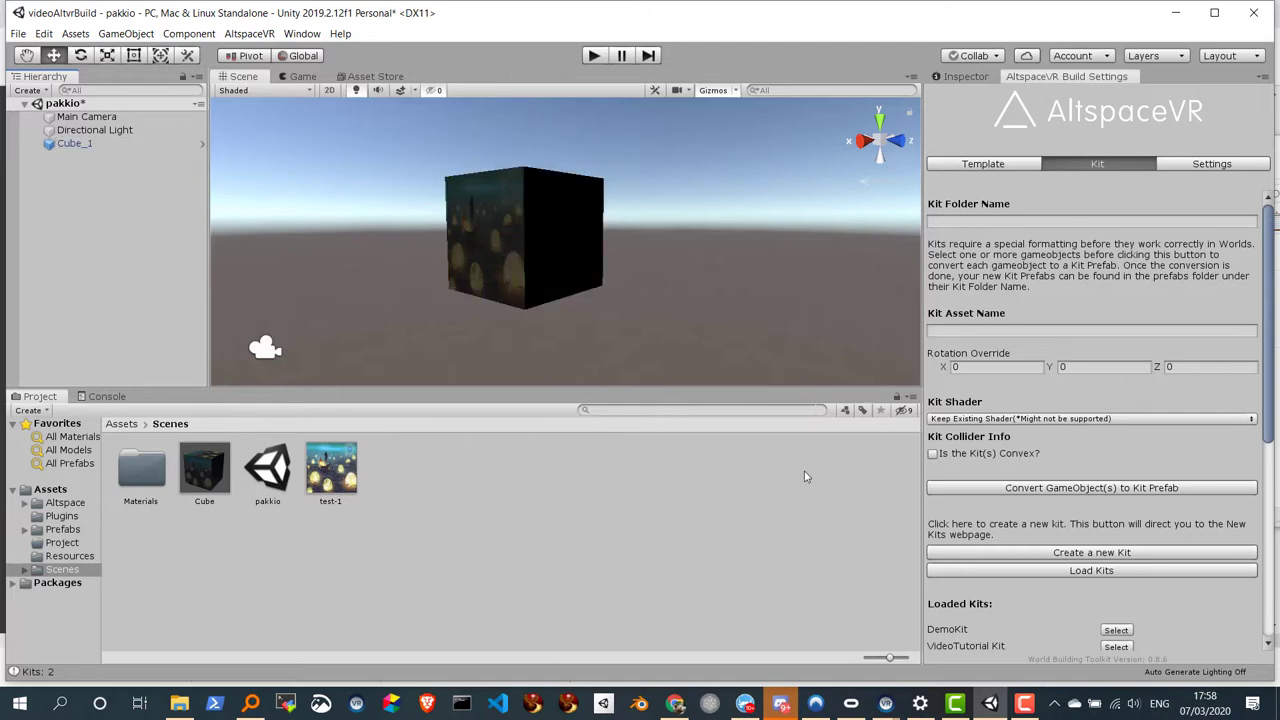
Enter 'cube' as the Kit Folder Name, then move to the Kit Asset Name field.
{"action": "left_click", "coordinate": [941, 218]}
{"action": "type", "text": "C"}
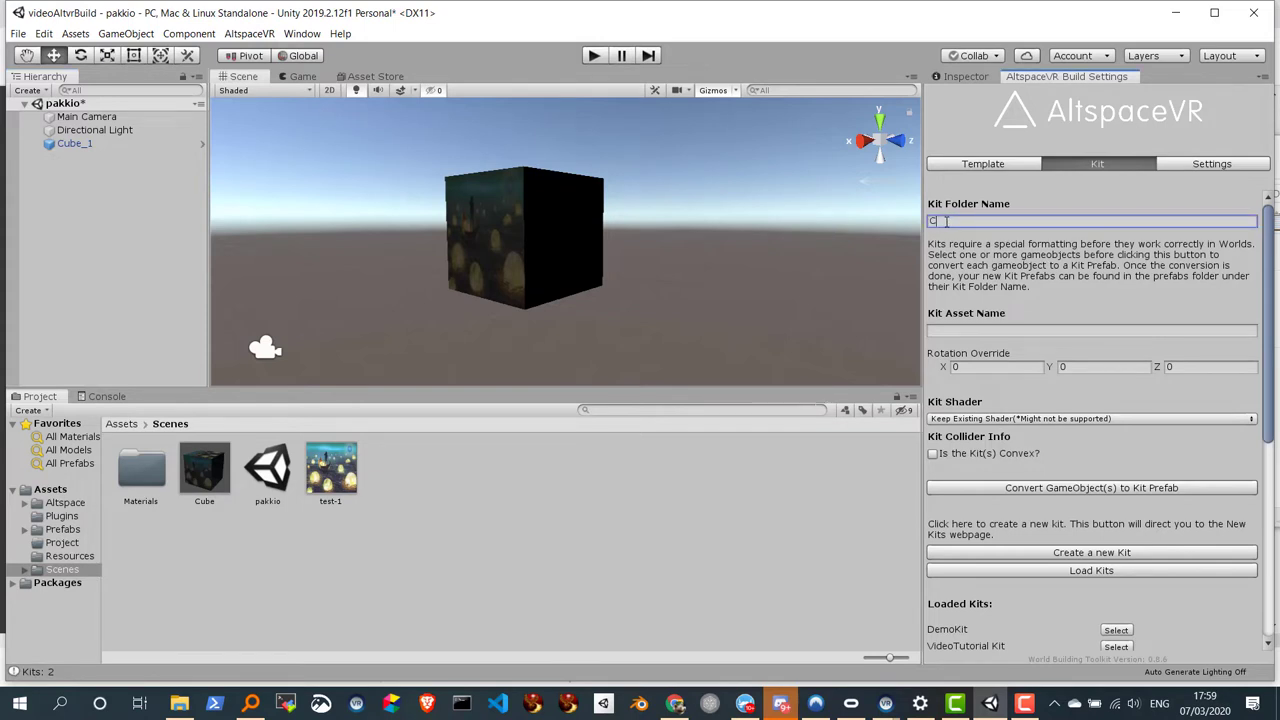
{"action": "type", "text": "ube"}
{"action": "left_click", "coordinate": [965, 331]}
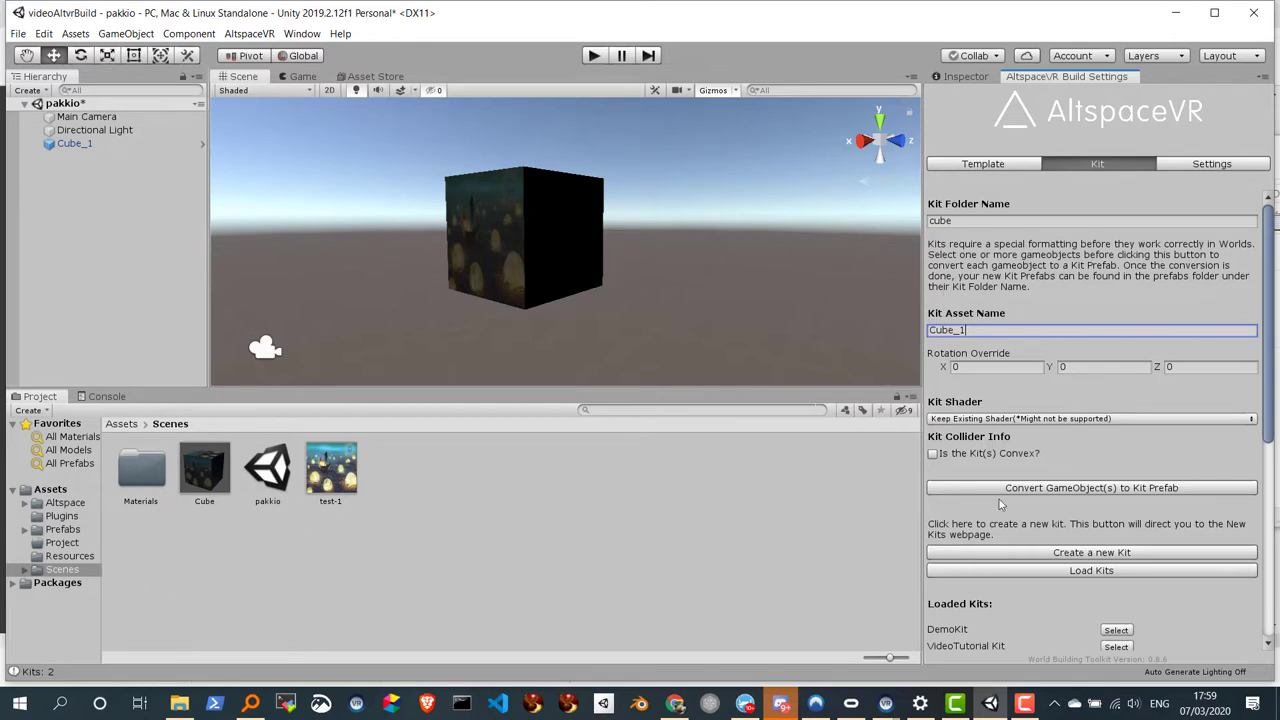
Scroll to the bottom of the Kit tab and load the kit prefab folders.
{"action": "scroll", "coordinate": [1265, 345], "scroll_direction": "down", "scroll_amount": 2}
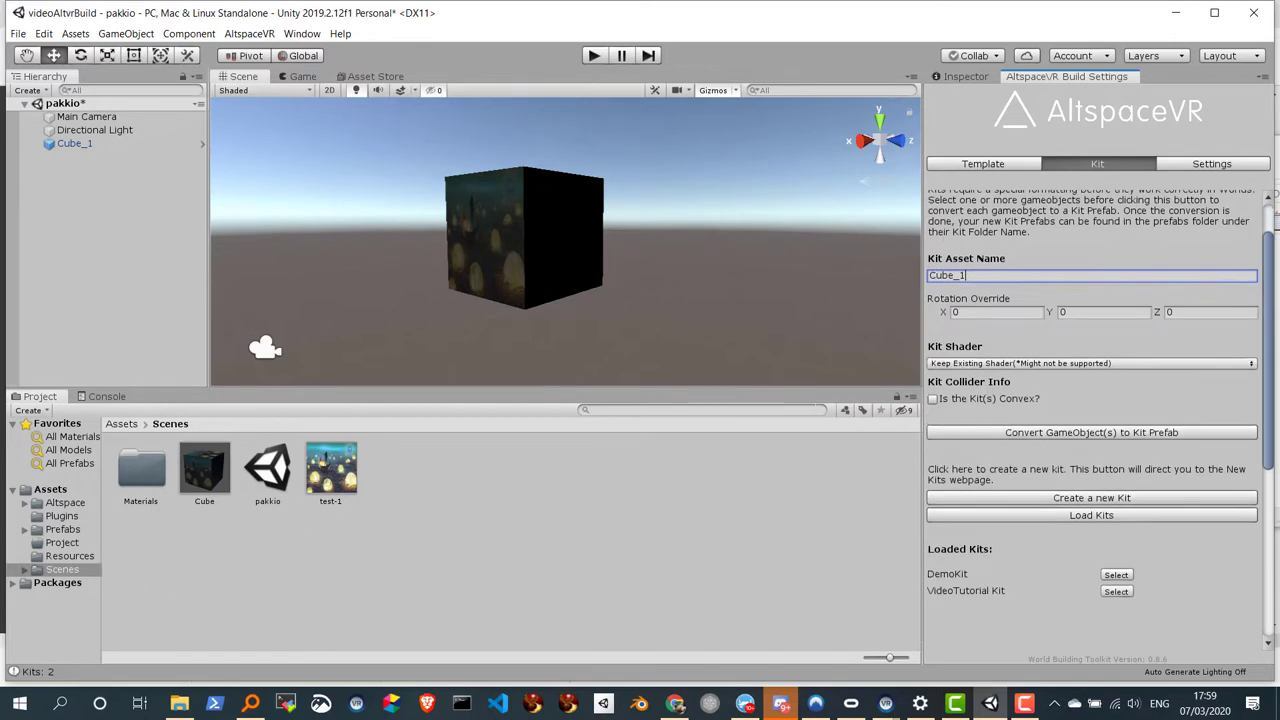
{"action": "scroll", "coordinate": [1265, 345], "scroll_direction": "down", "scroll_amount": 3}
{"action": "scroll", "coordinate": [1253, 475], "scroll_direction": "down", "scroll_amount": 1}
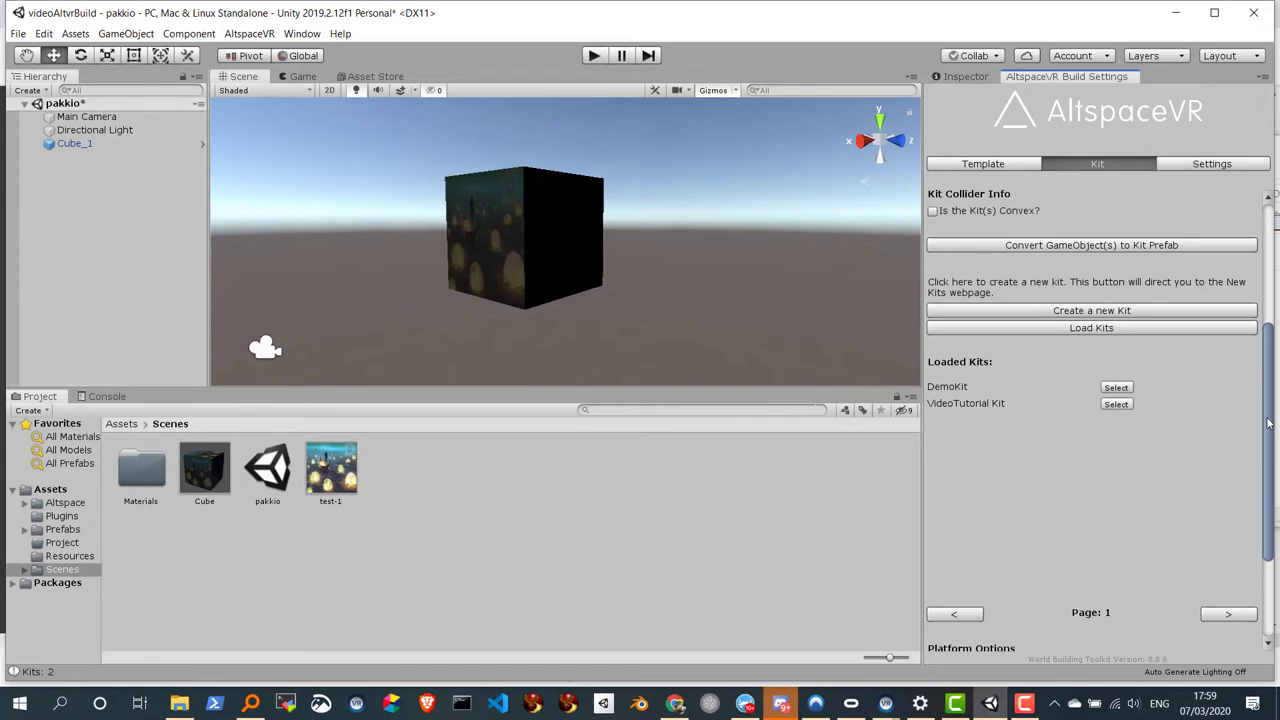
{"action": "left_click_drag", "start_coordinate": [1268, 423], "coordinate": [1265, 500]}
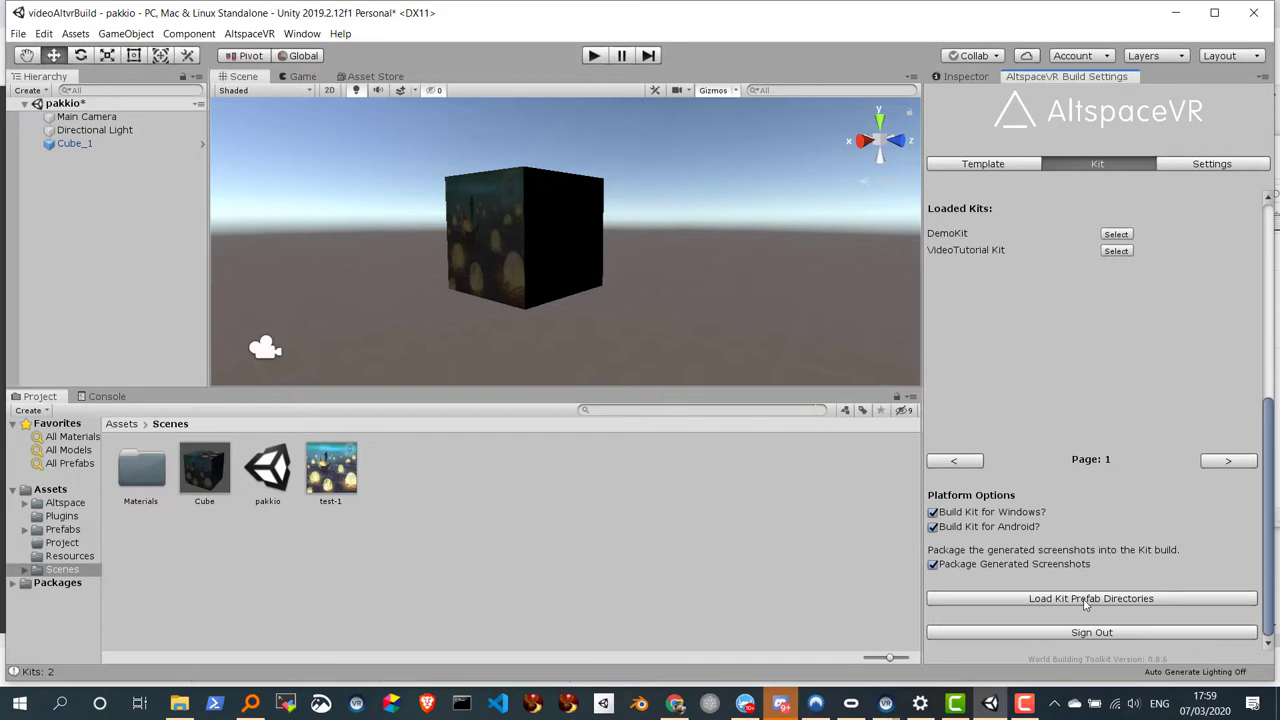
{"action": "left_click", "coordinate": [1085, 600]}
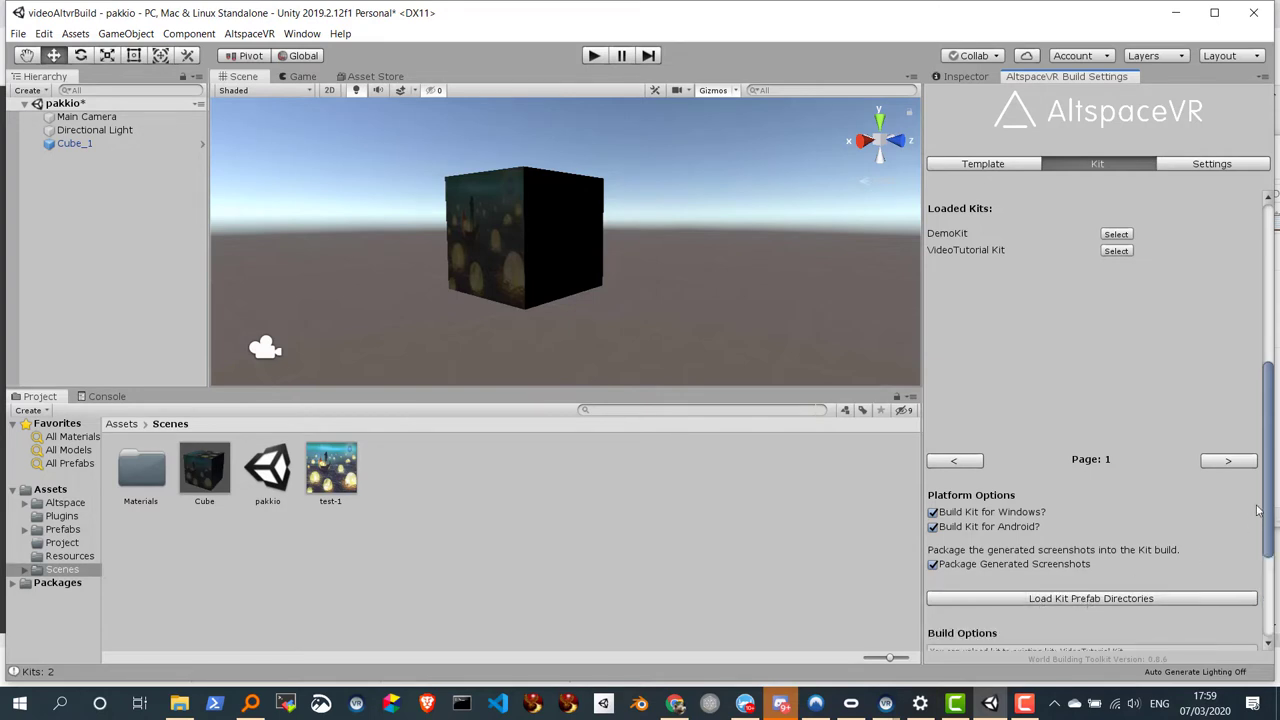
Build the kit for Windows and Android and upload it to VideoTutorial Kit.
{"action": "mouse_move", "coordinate": [1267, 496]}
{"action": "left_mouse_down"}
{"action": "mouse_move", "coordinate": [1256, 549]}
{"action": "mouse_move", "coordinate": [1247, 340]}
{"action": "left_mouse_up"}
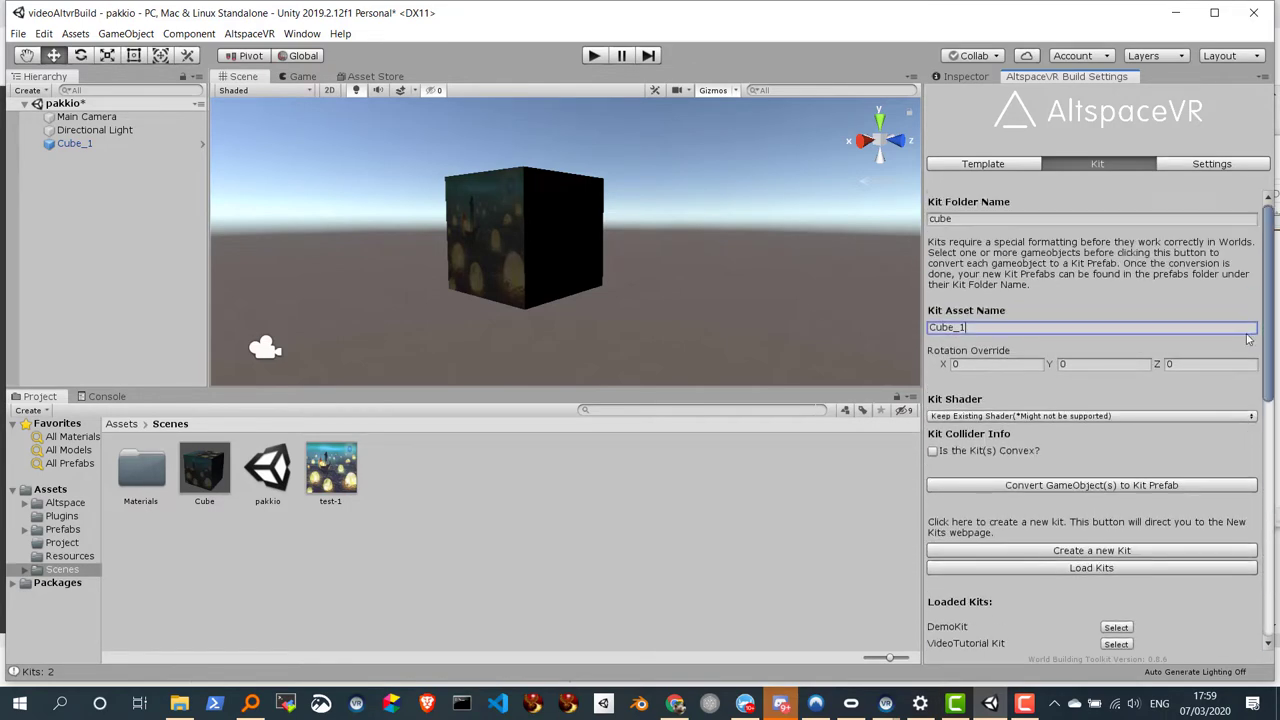
{"action": "scroll", "coordinate": [1100, 560], "scroll_direction": "down", "scroll_amount": 10}
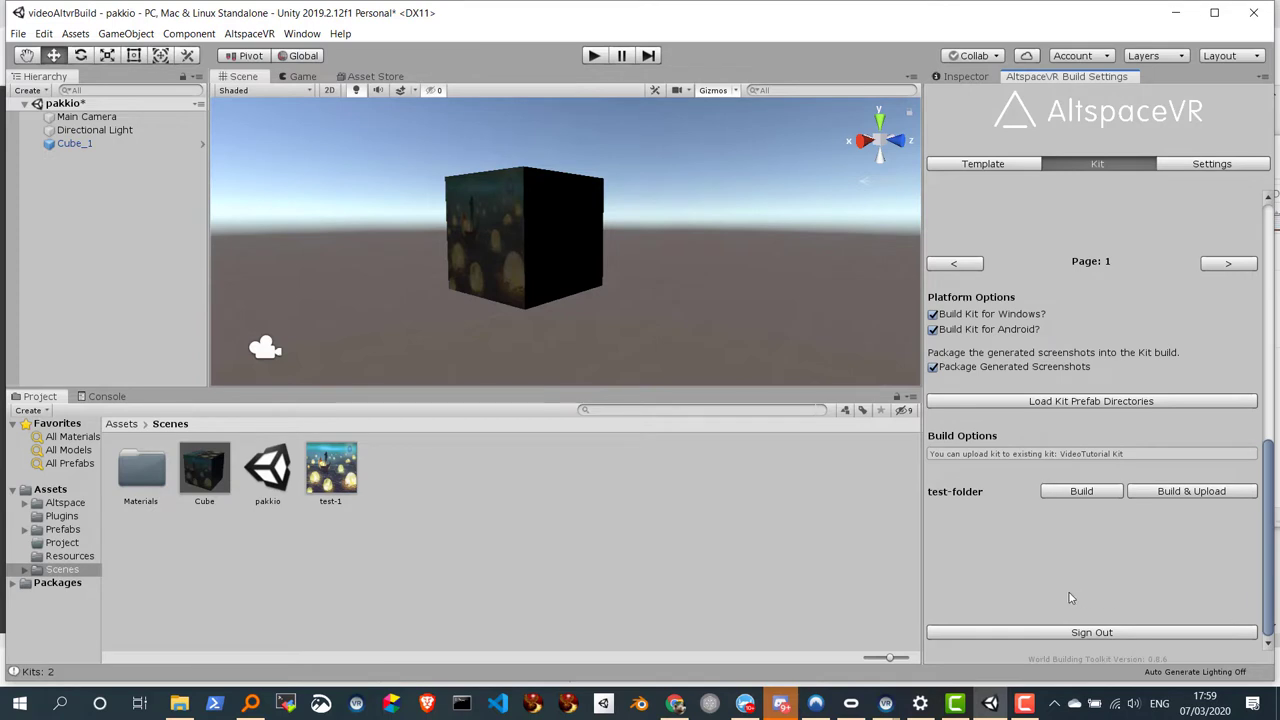
{"action": "left_click", "coordinate": [1191, 498]}
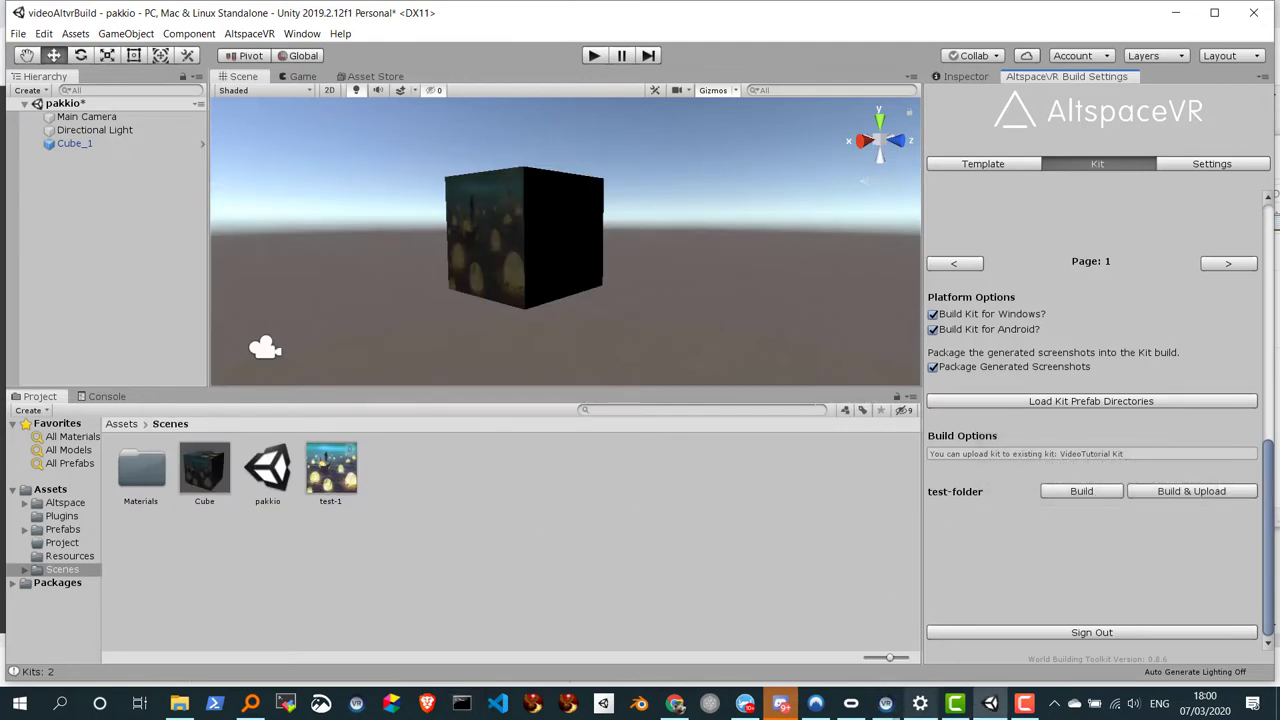
In Chrome, filter to Mine and open the VideoTutorial Kit page to check its new android and pc uploads.
{"action": "left_click", "coordinate": [675, 703]}
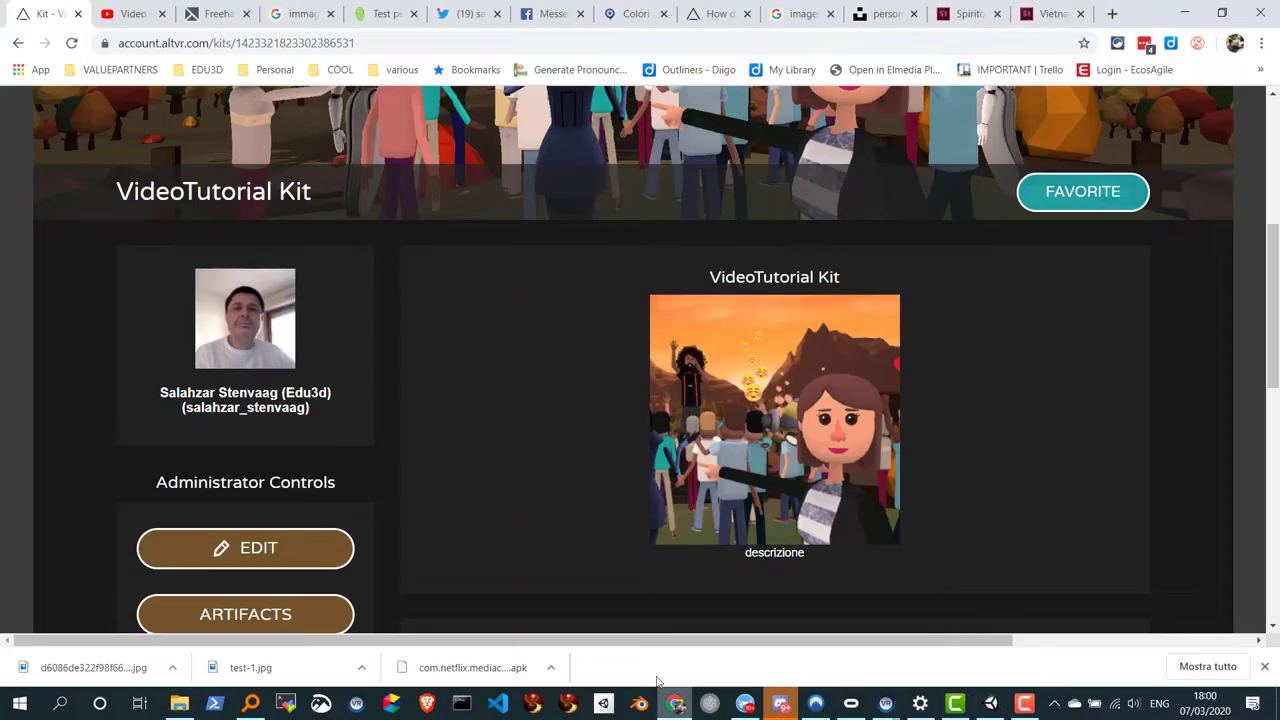
{"action": "scroll", "coordinate": [443, 413], "scroll_direction": "up", "scroll_amount": 5}
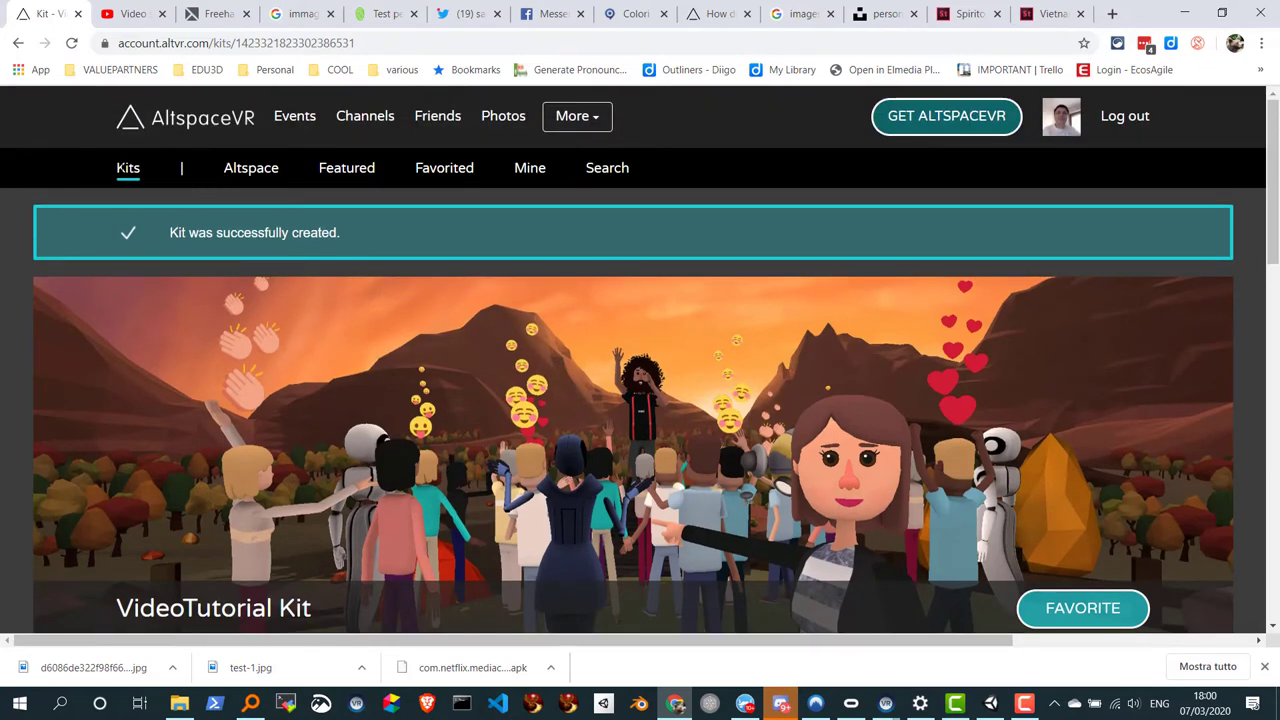
{"action": "left_click", "coordinate": [530, 170]}
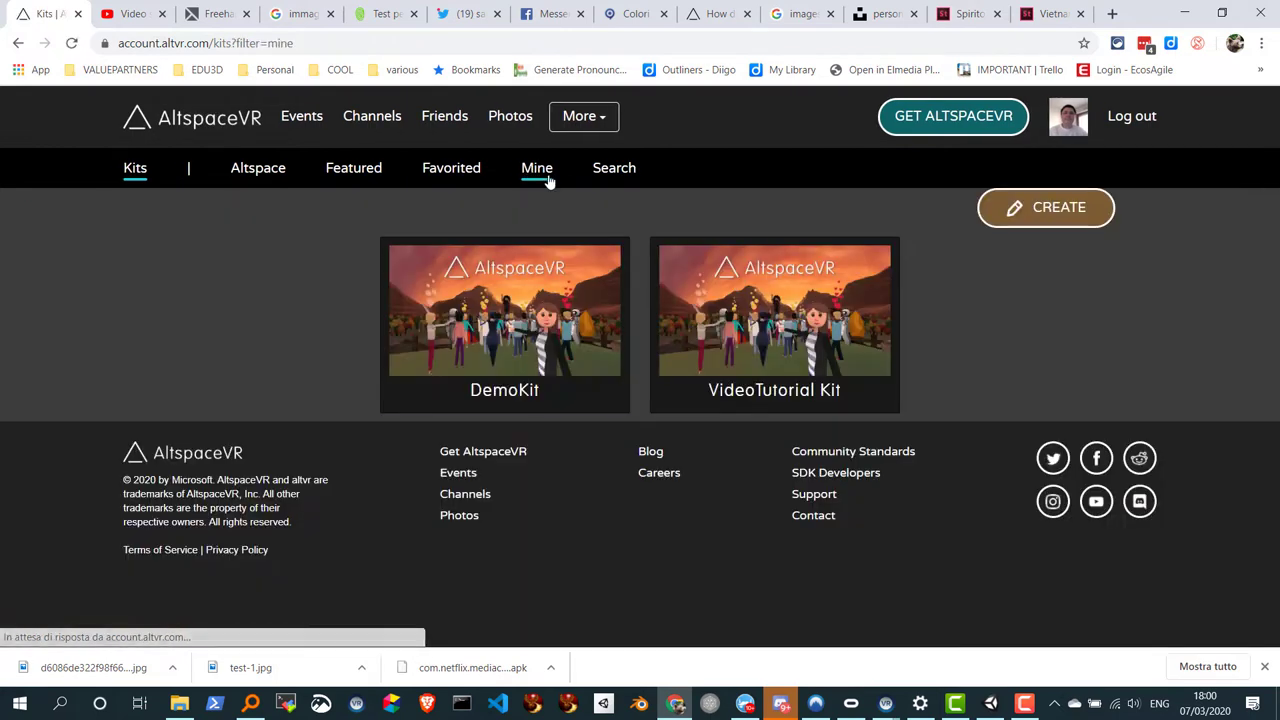
{"action": "left_click", "coordinate": [793, 338]}
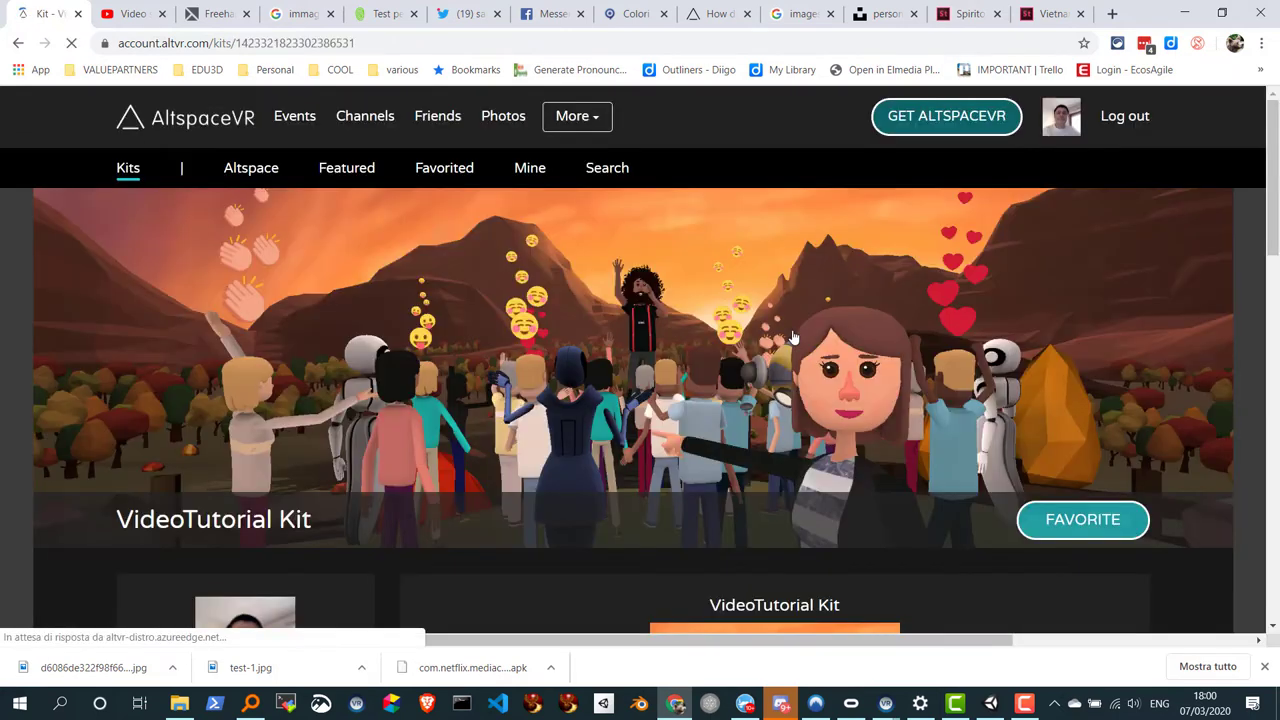
{"action": "scroll", "coordinate": [786, 368], "scroll_direction": "down", "scroll_amount": 3}
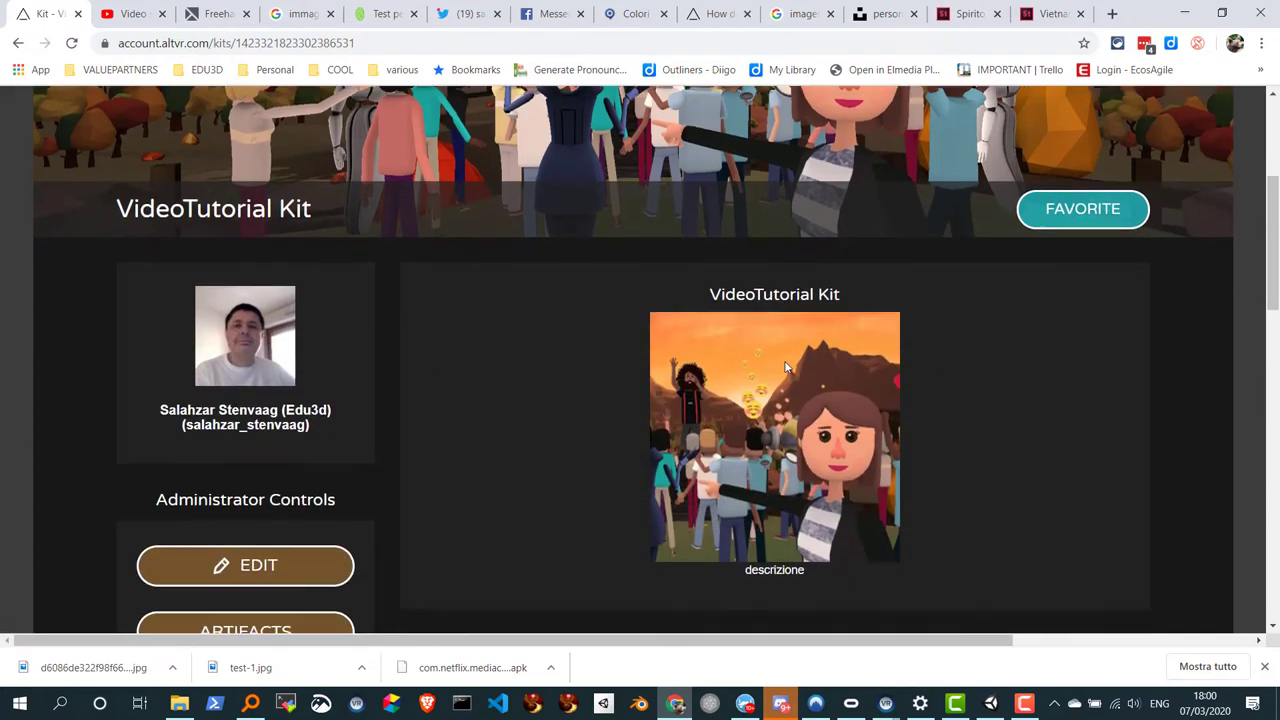
{"action": "scroll", "coordinate": [786, 368], "scroll_direction": "down", "scroll_amount": 3}
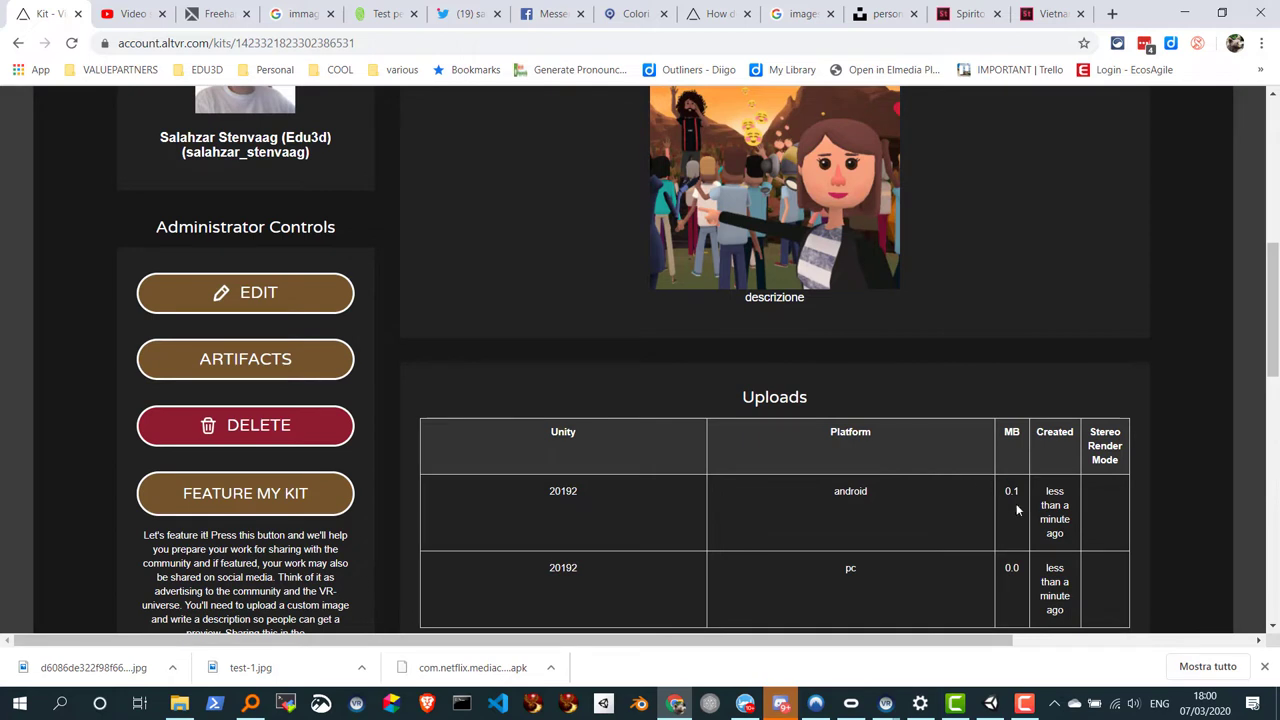
Review the kit's four artifacts, then return to the Unity editor.
{"action": "left_click", "coordinate": [253, 368]}
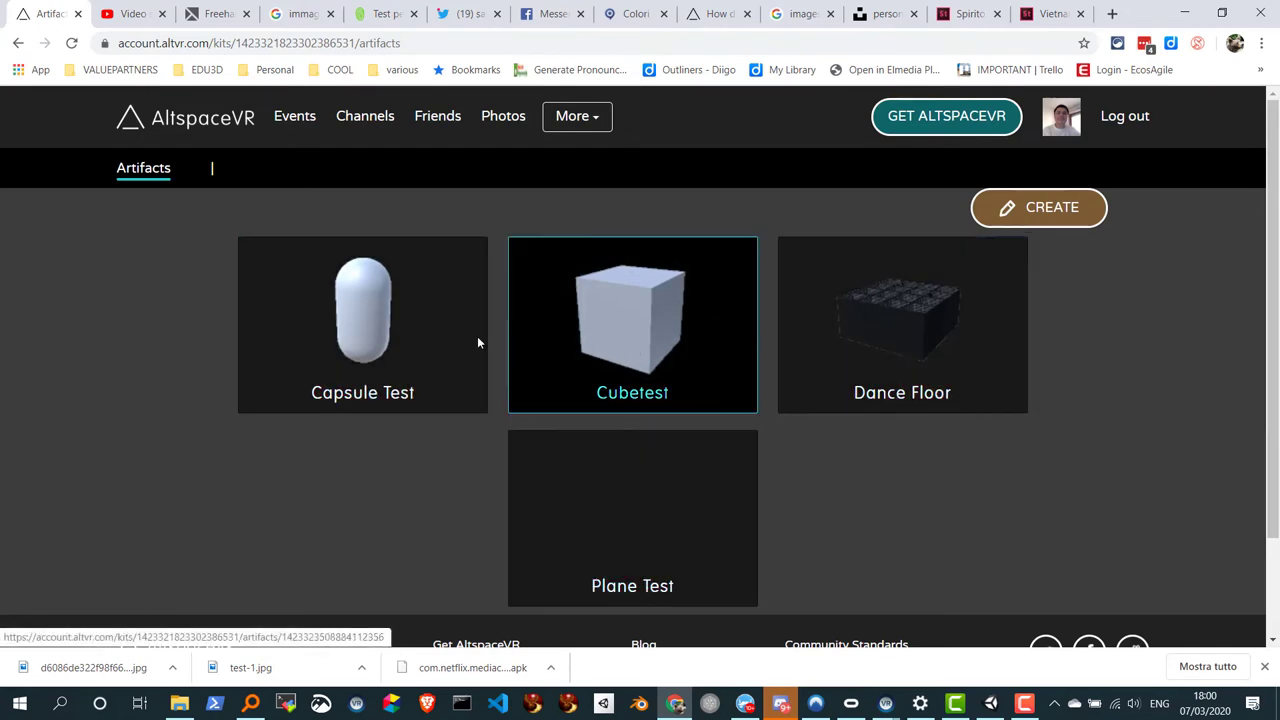
{"action": "scroll", "coordinate": [634, 531], "scroll_direction": "down", "scroll_amount": 2}
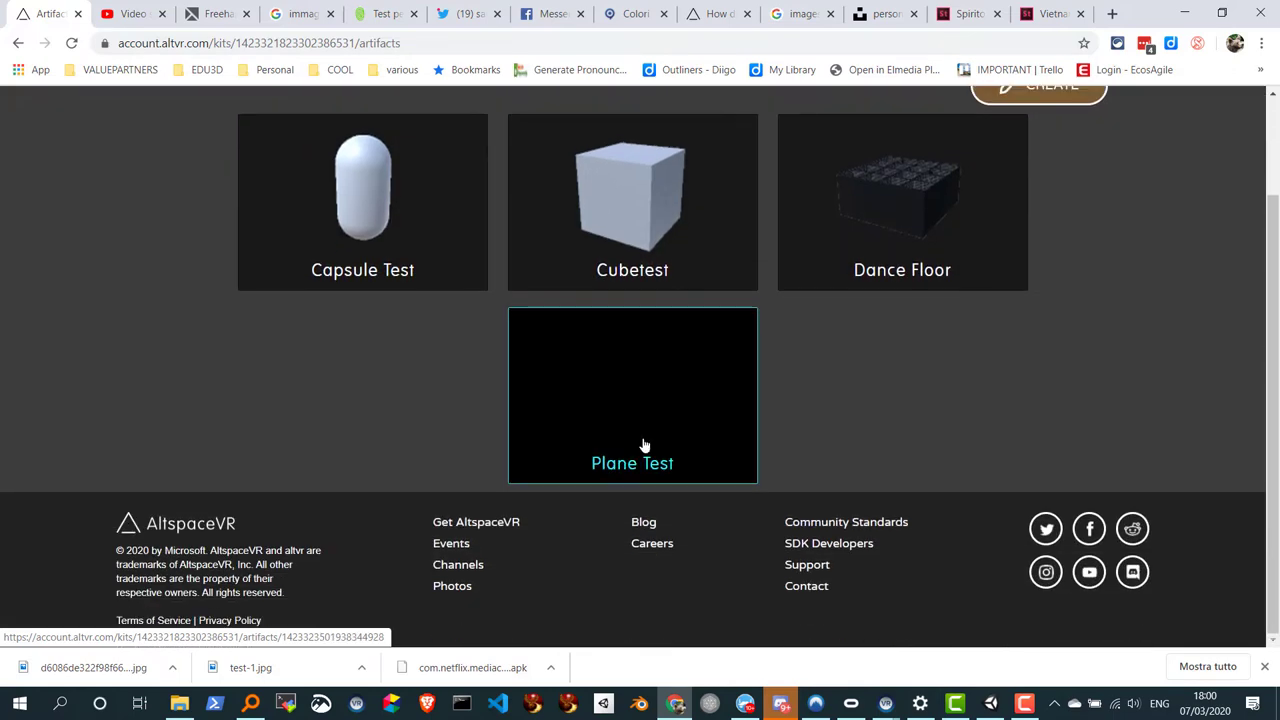
{"action": "scroll", "coordinate": [628, 358], "scroll_direction": "up", "scroll_amount": 2}
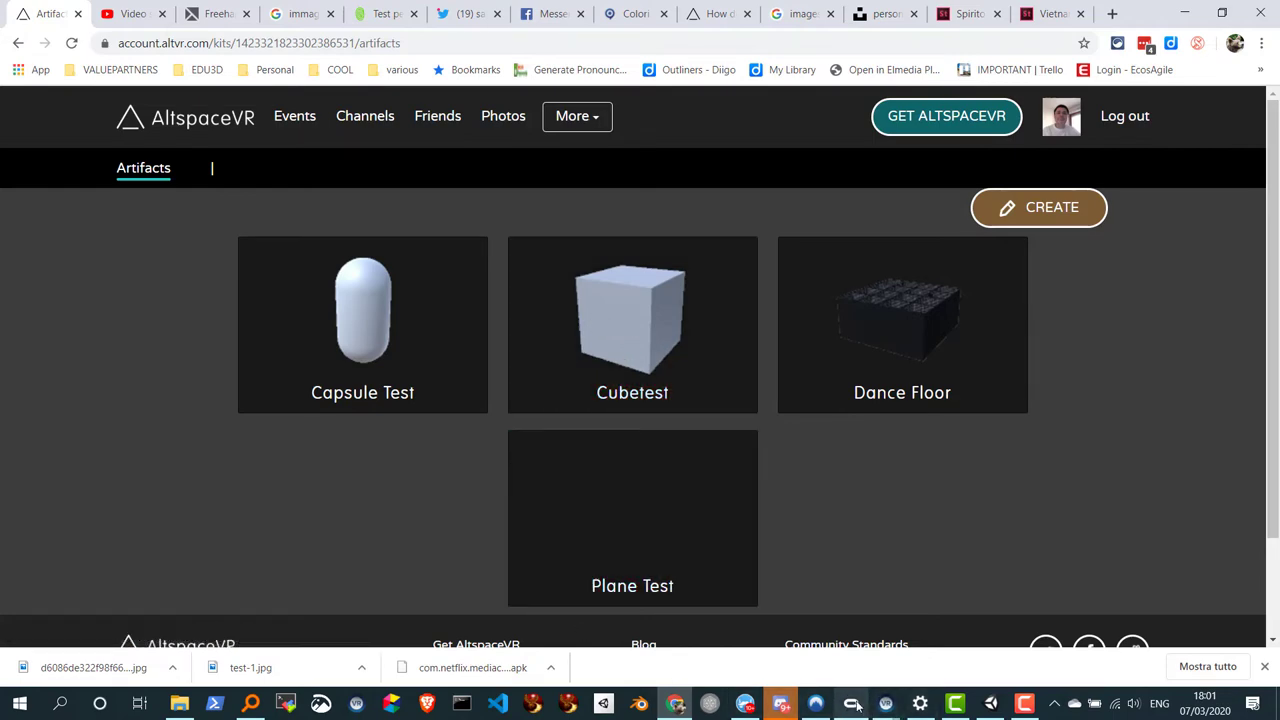
{"action": "left_click", "coordinate": [990, 703]}
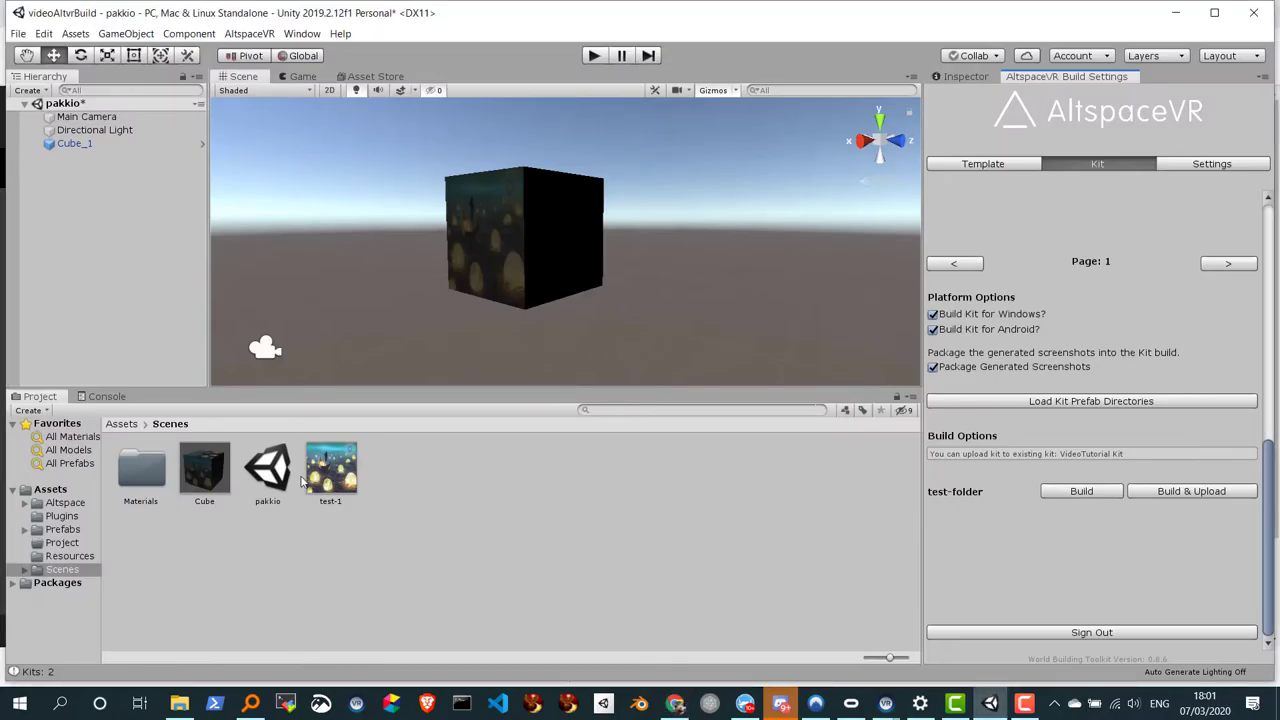
Bring back the kit options and expand Prefabs > test-folder in the Project tree.
{"action": "left_click", "coordinate": [1033, 405]}
{"action": "scroll", "coordinate": [1042, 450], "scroll_direction": "up", "scroll_amount": 2}
{"action": "scroll", "coordinate": [1042, 450], "scroll_direction": "up", "scroll_amount": 3}
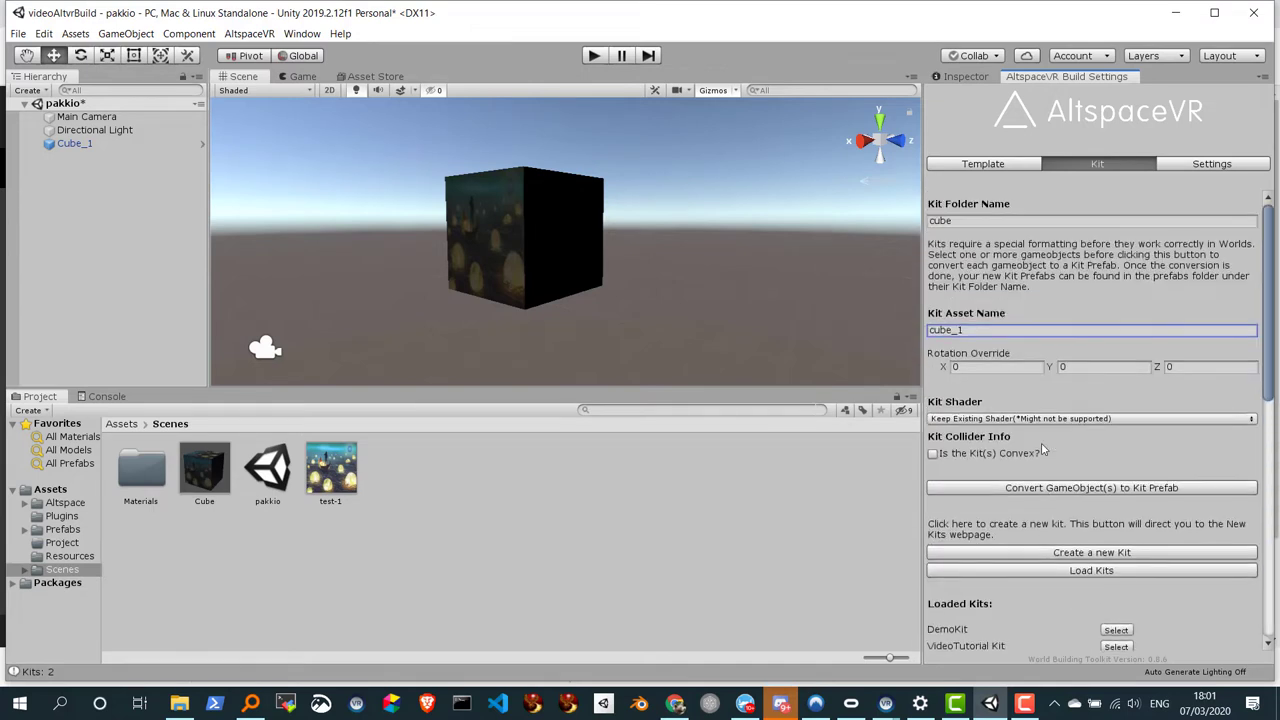
{"action": "left_click", "coordinate": [24, 529]}
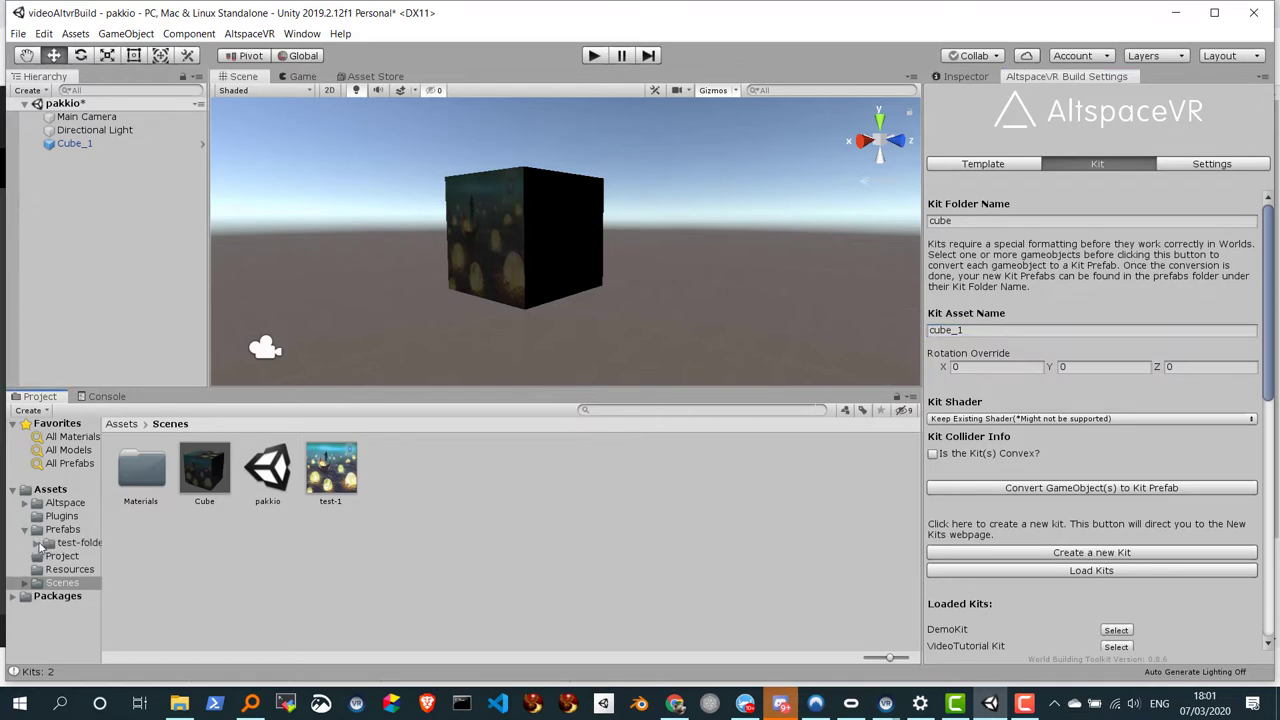
{"action": "left_click", "coordinate": [36, 543]}
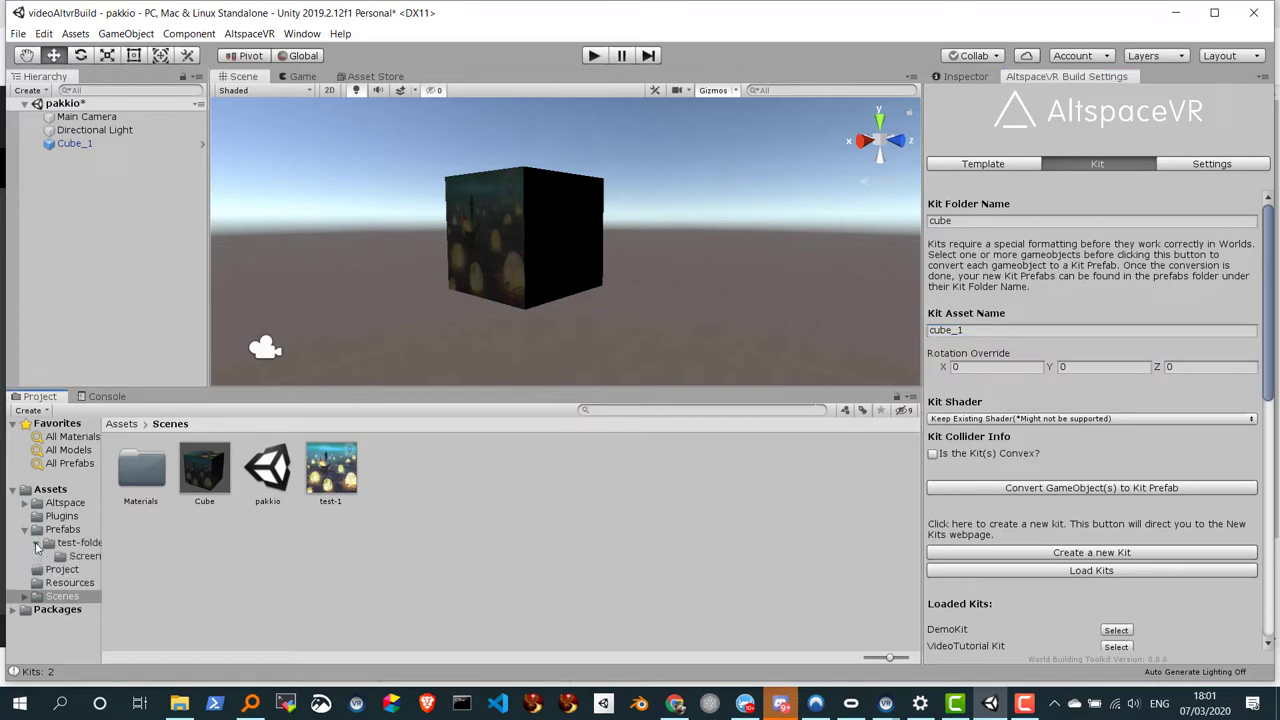
{"action": "left_click", "coordinate": [74, 558]}
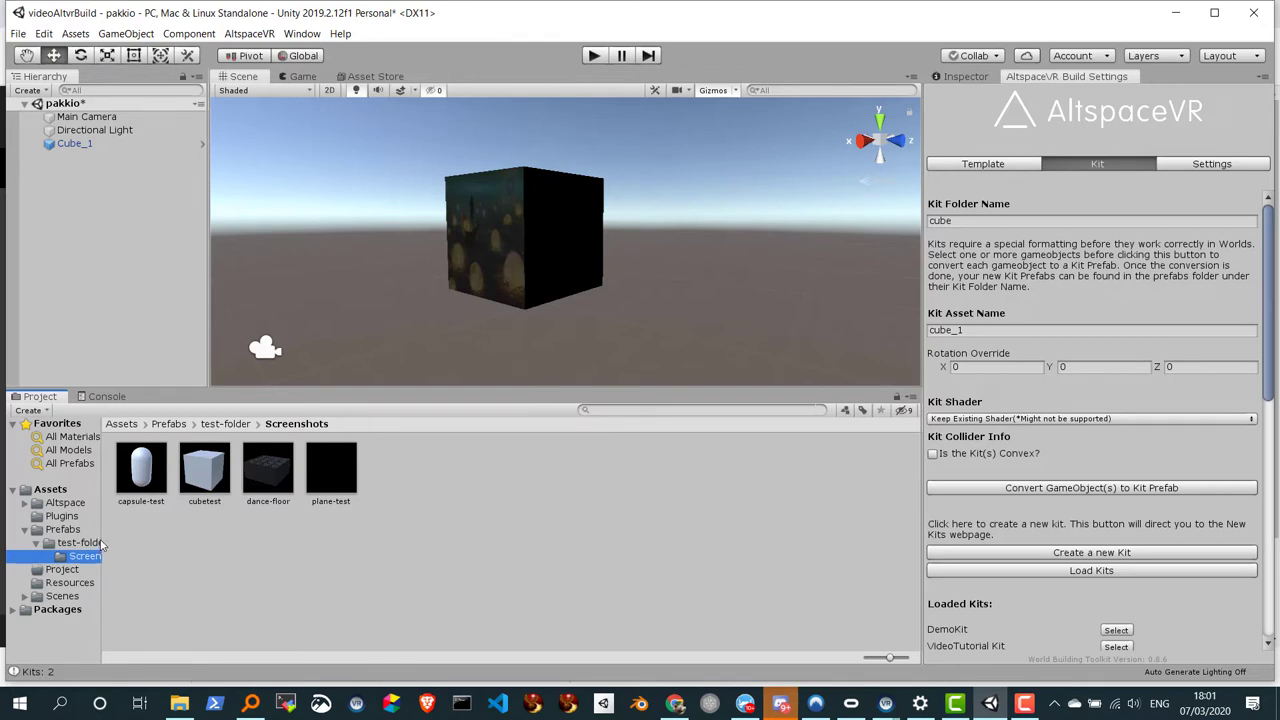
Widen the folder tree, select test-folder, and drag Cube_1 into it as a new prefab.
{"action": "left_click_drag", "start_coordinate": [101, 545], "coordinate": [231, 527]}
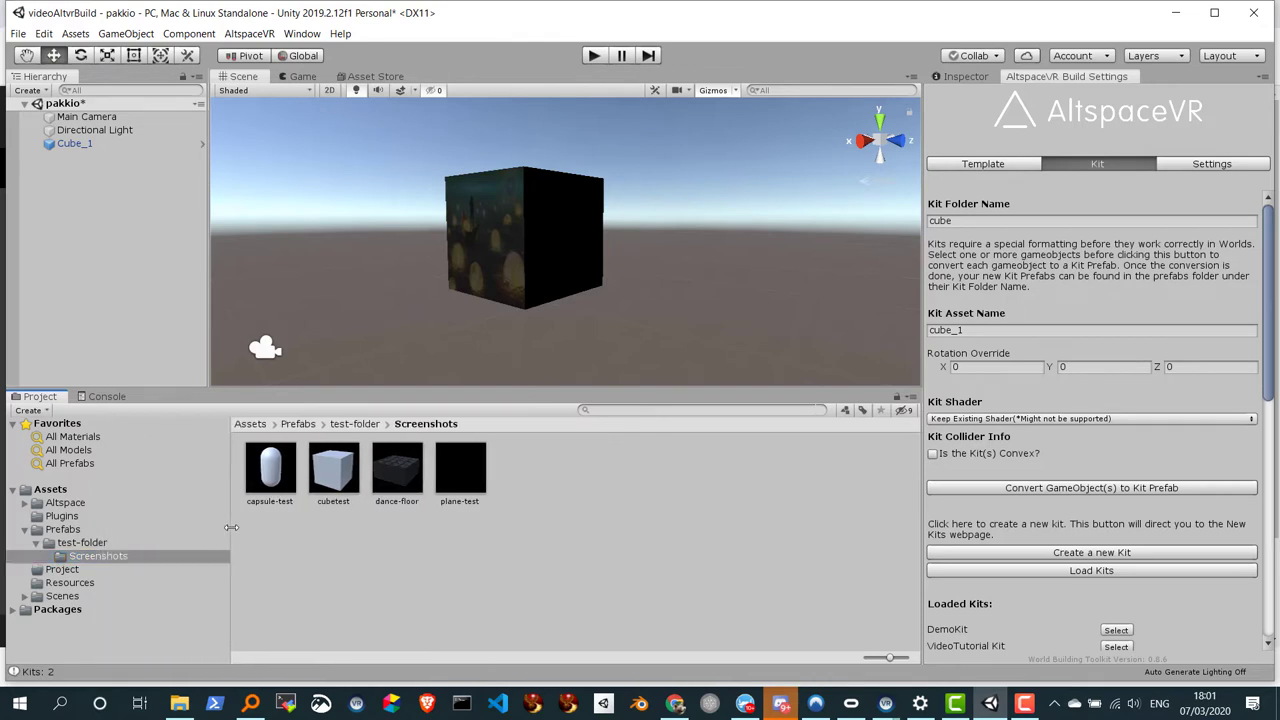
{"action": "left_click", "coordinate": [224, 540]}
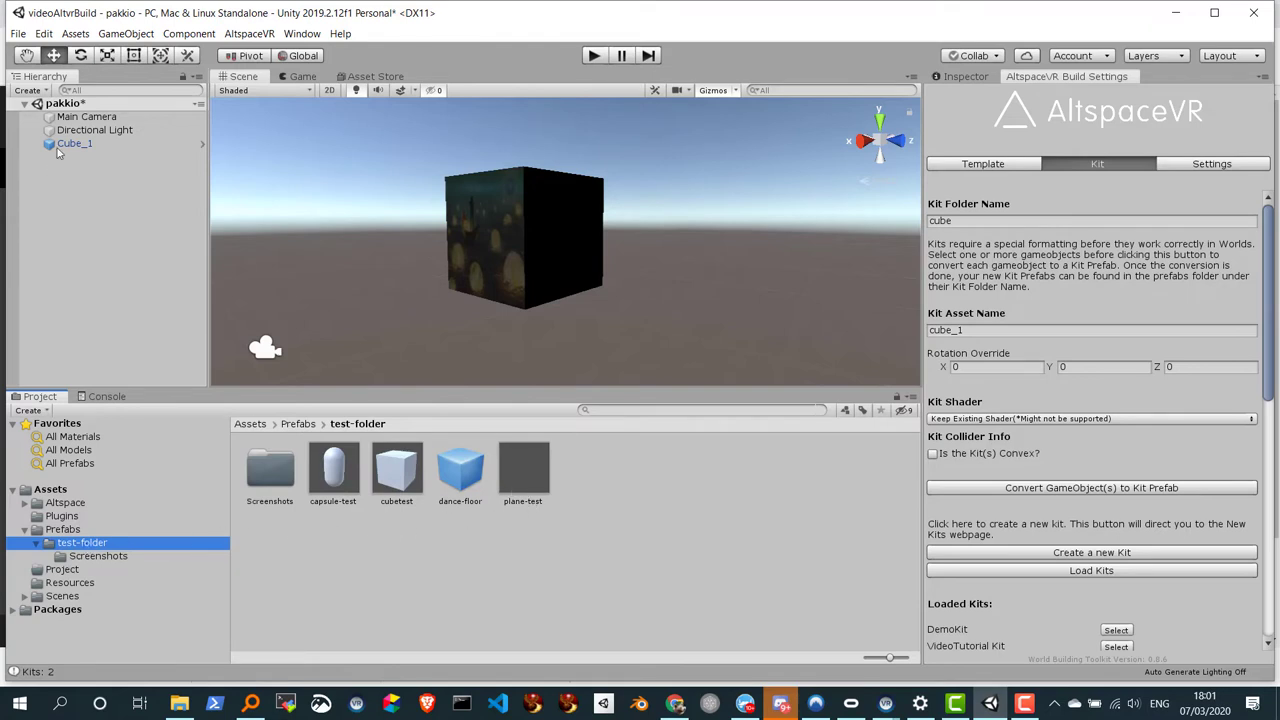
{"action": "mouse_move", "coordinate": [65, 148]}
{"action": "left_mouse_down"}
{"action": "mouse_move", "coordinate": [660, 527]}
{"action": "mouse_move", "coordinate": [644, 504]}
{"action": "left_mouse_up"}
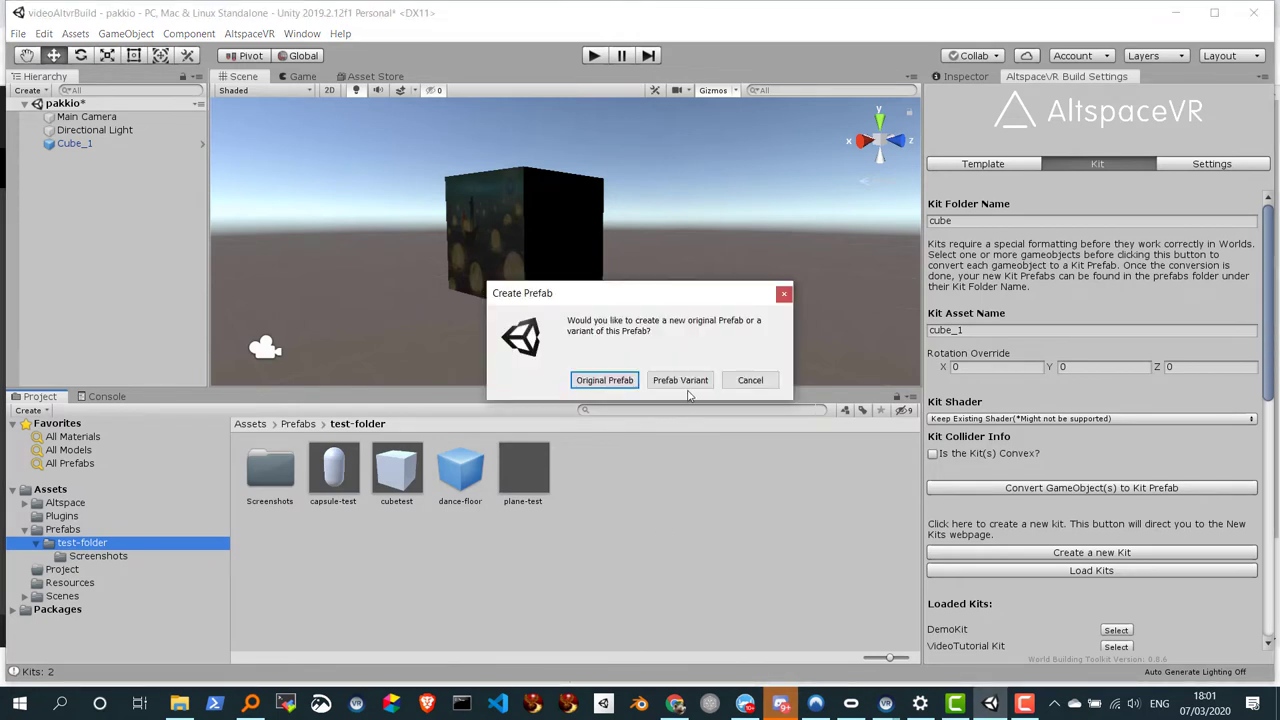
Make Cube_1 an Original Prefab in test-folder and scroll the Kit panel to Build Options.
{"action": "left_click", "coordinate": [620, 381]}
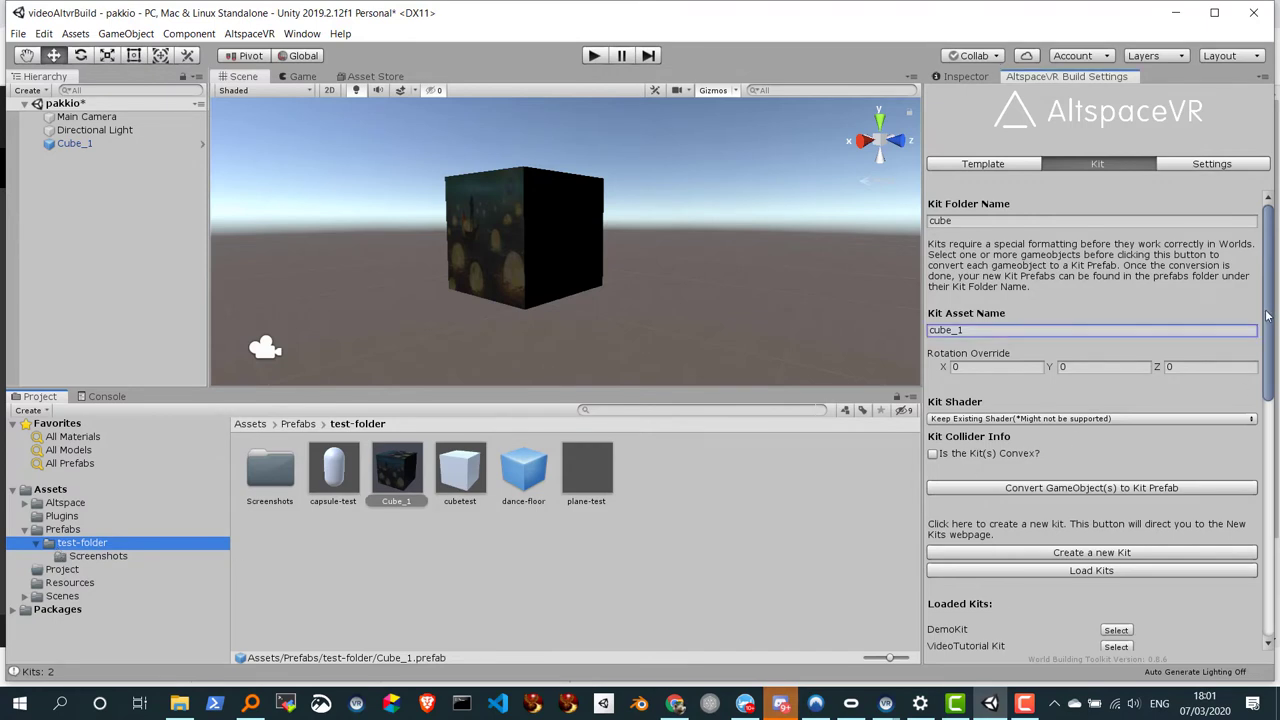
{"action": "left_click_drag", "start_coordinate": [1267, 316], "coordinate": [1267, 472]}
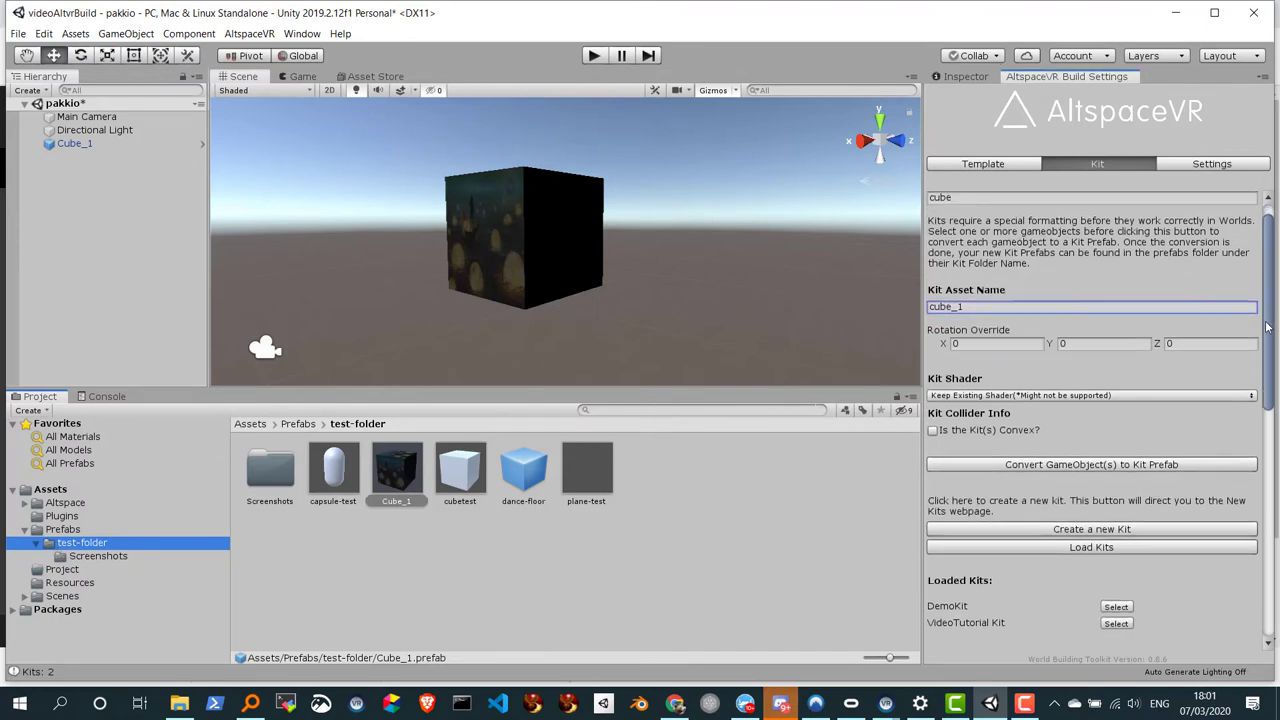
{"action": "scroll", "coordinate": [1150, 480], "scroll_direction": "down", "scroll_amount": 3}
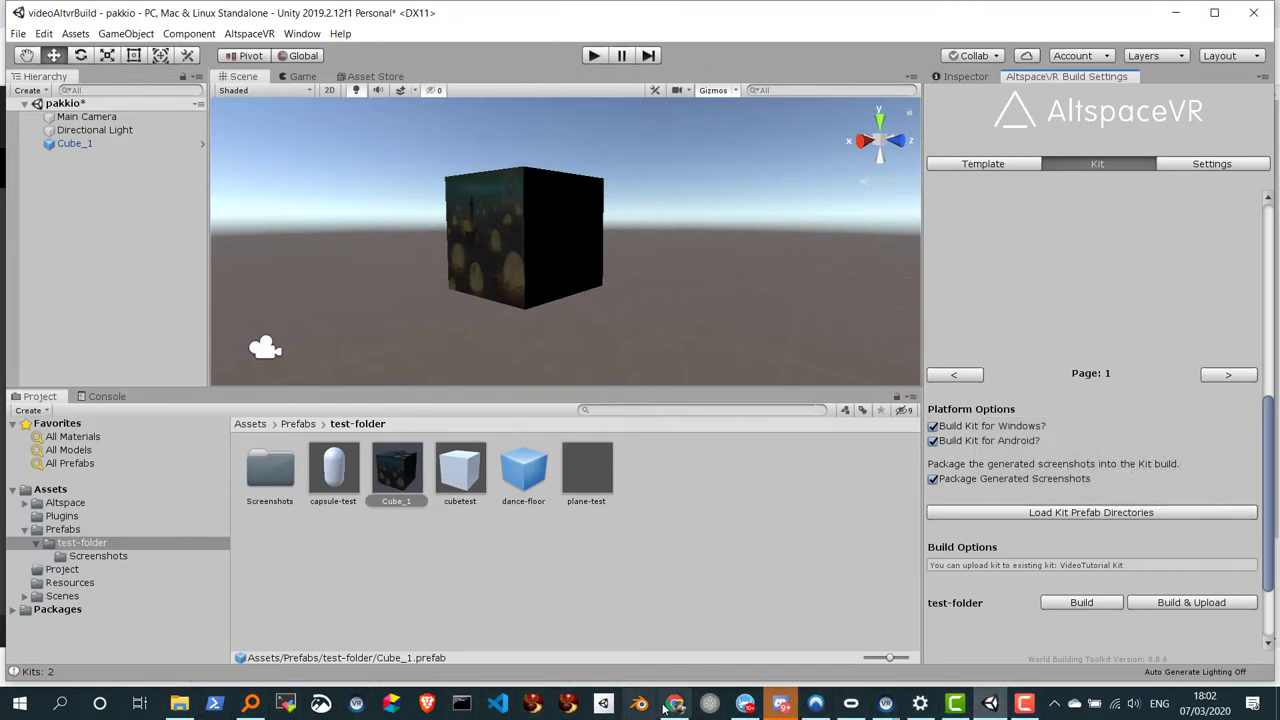
Switch from Unity to the browser's AltspaceVR artifacts page.
{"action": "left_click", "coordinate": [668, 706]}
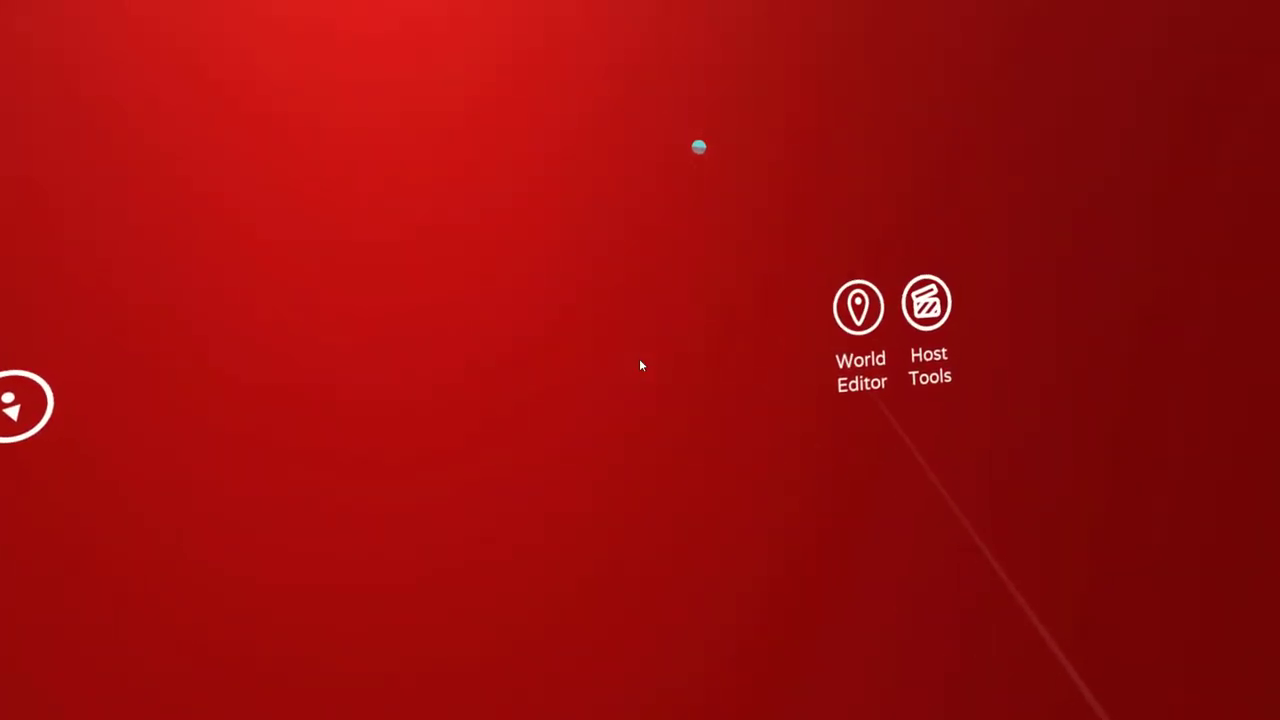
In the World Editor, go to Kits > Mine and open VideoTutorial Kit to list its objects.
{"action": "left_click", "coordinate": [846, 305]}
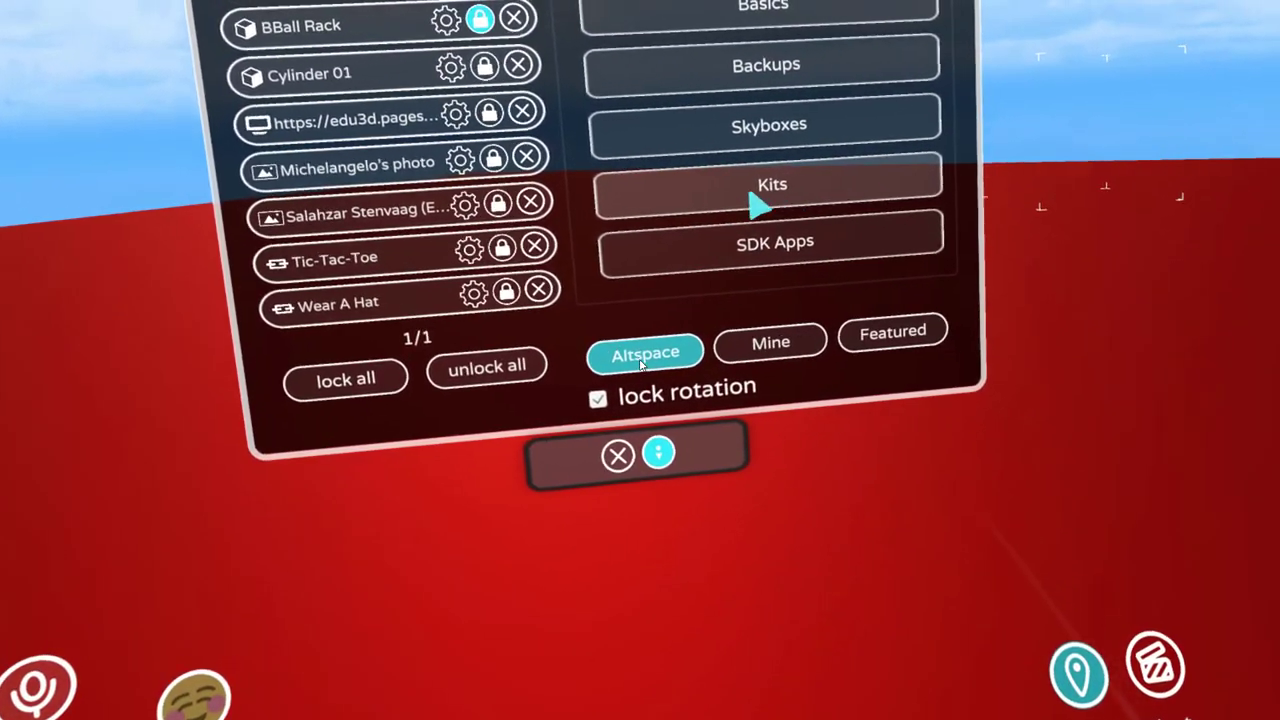
{"action": "left_click", "coordinate": [782, 178]}
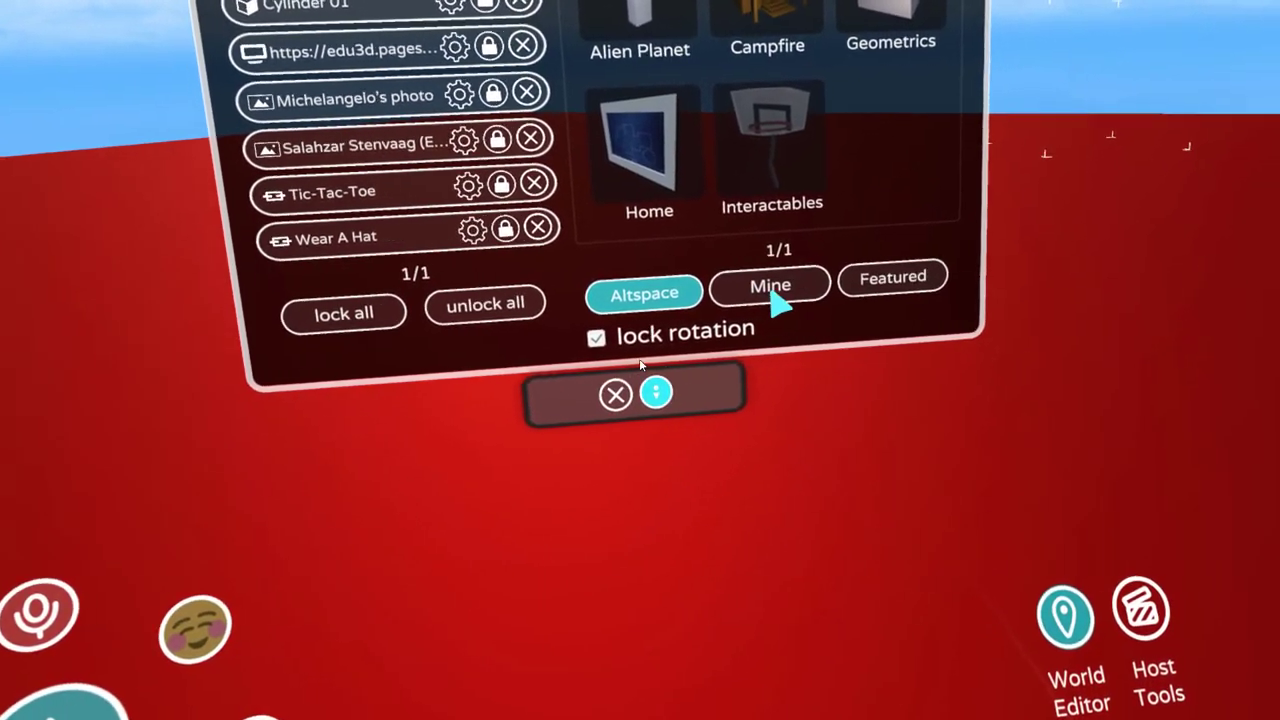
{"action": "left_click", "coordinate": [790, 318]}
{"action": "left_click", "coordinate": [791, 174]}
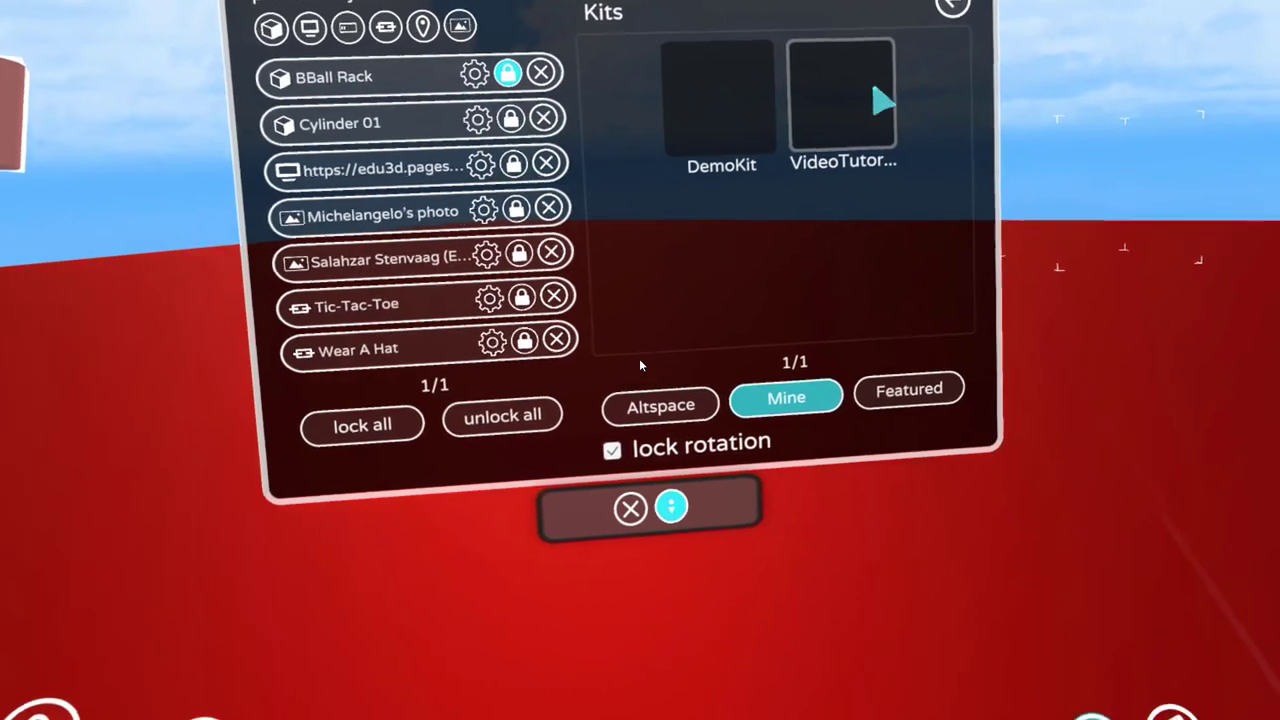
{"action": "left_click", "coordinate": [815, 168]}
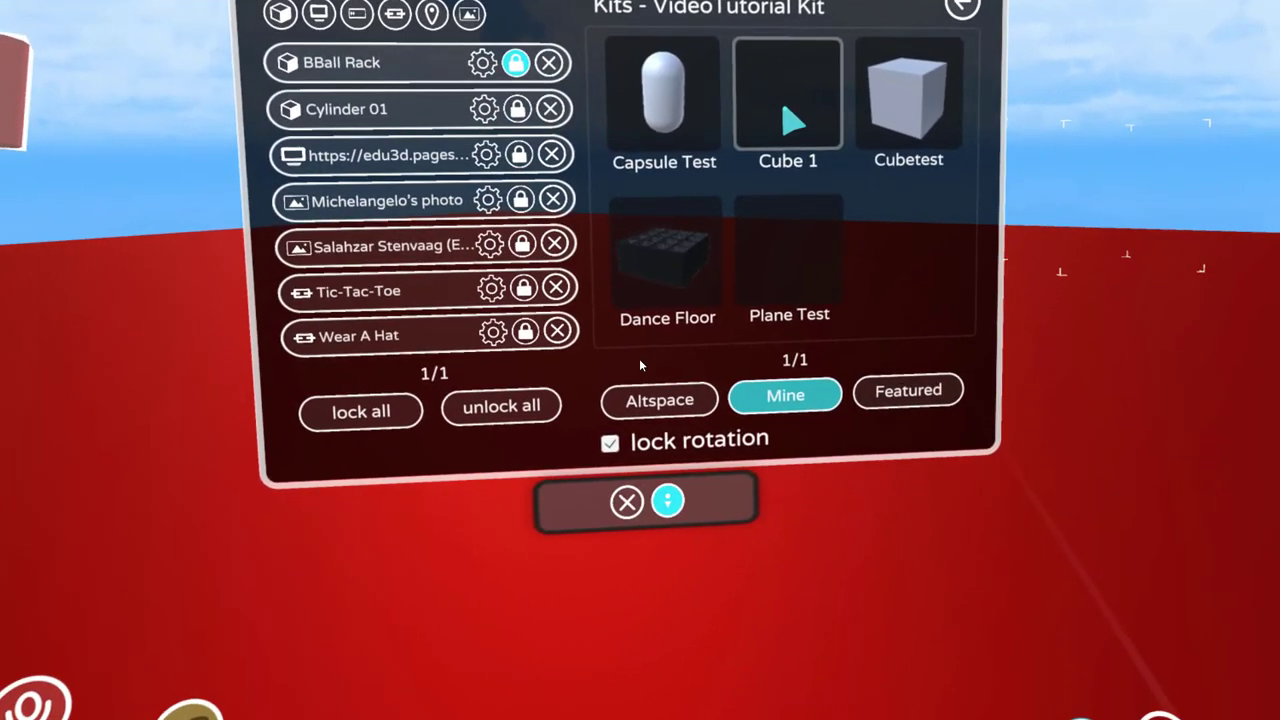
Spawn Cube 1 from the kit, drag it into position, and close the World Editor.
{"action": "left_click", "coordinate": [776, 120]}
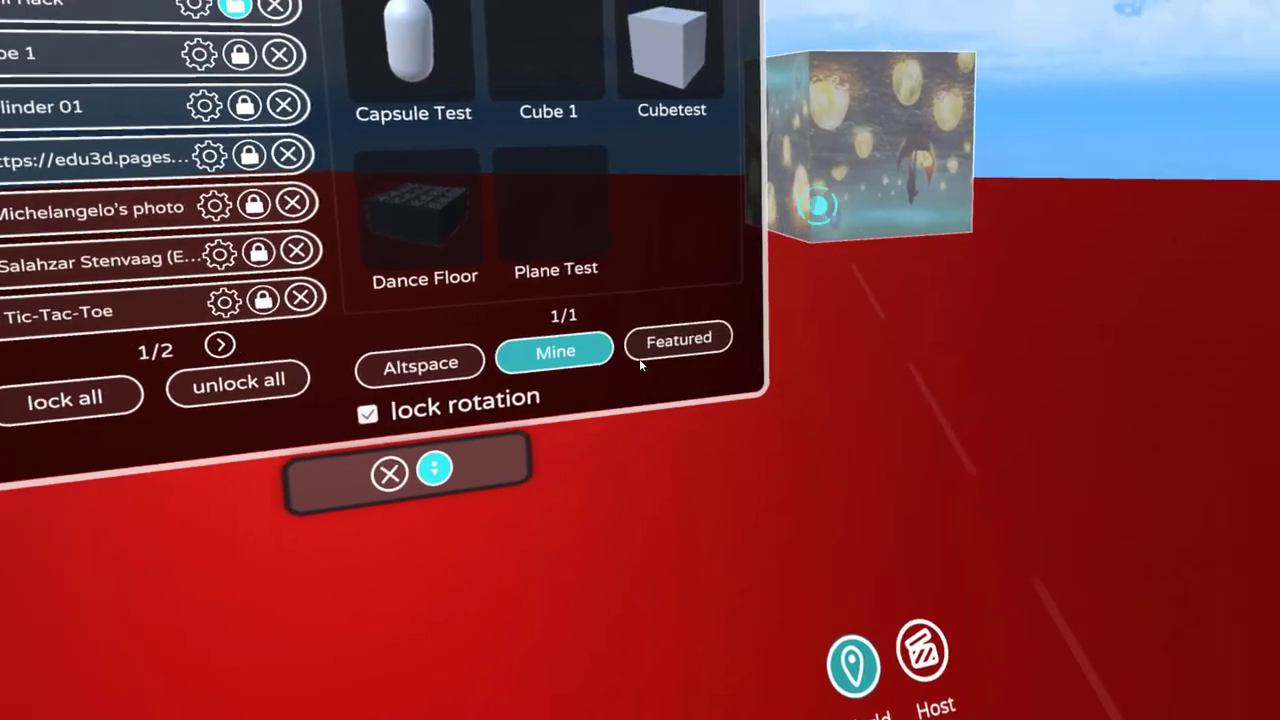
{"action": "mouse_move", "coordinate": [823, 194]}
{"action": "left_mouse_down"}
{"action": "mouse_move", "coordinate": [807, 30]}
{"action": "mouse_move", "coordinate": [785, 355]}
{"action": "left_mouse_up"}
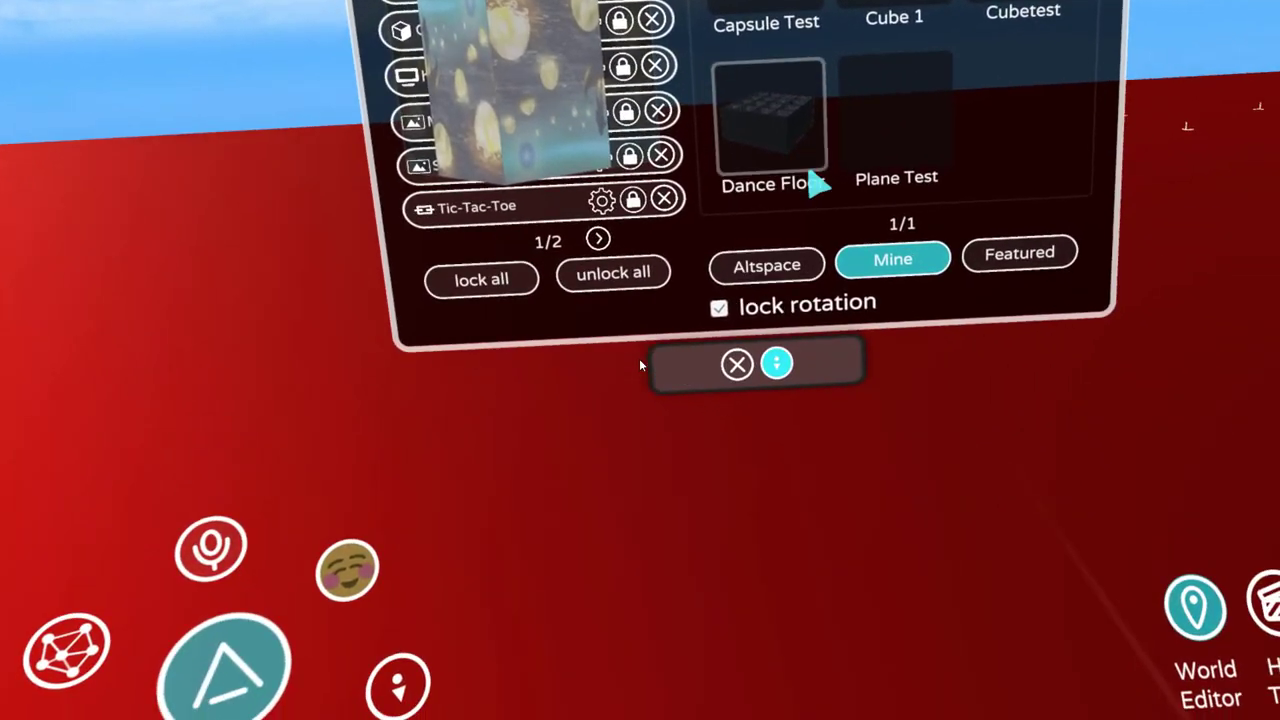
{"action": "left_click", "coordinate": [720, 361]}
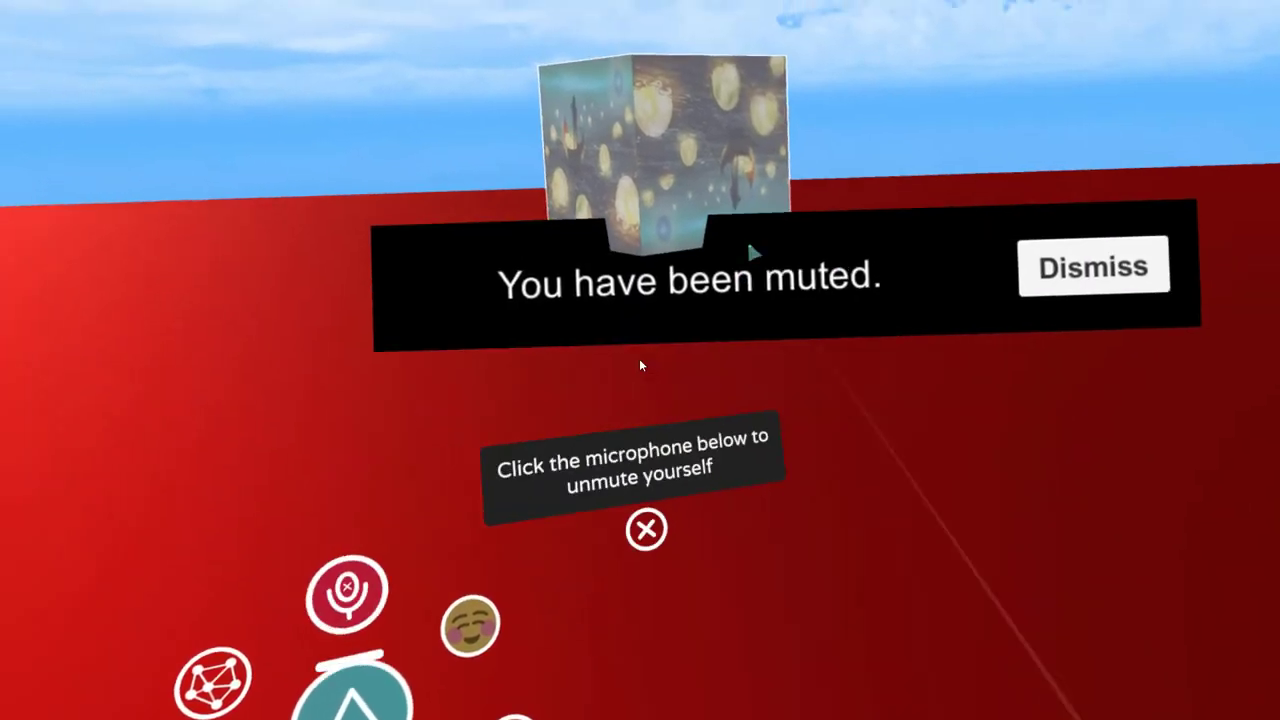